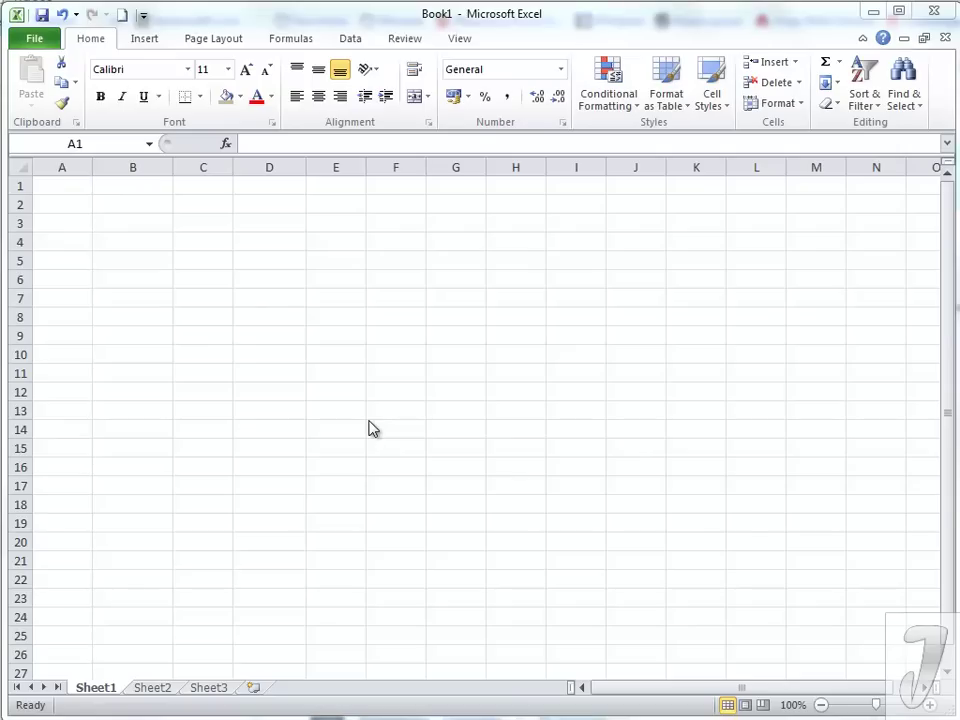
Enter the text "яотгеа" in cell A1 of the blank sheet.
click(60, 192)
text(яотгеа)
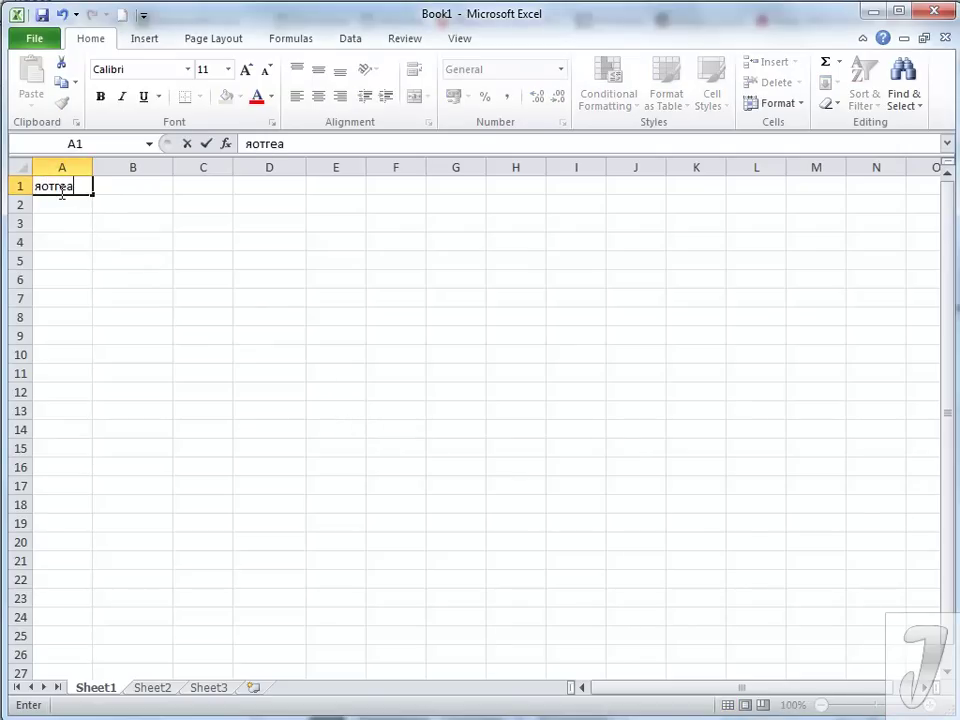
click(122, 254)
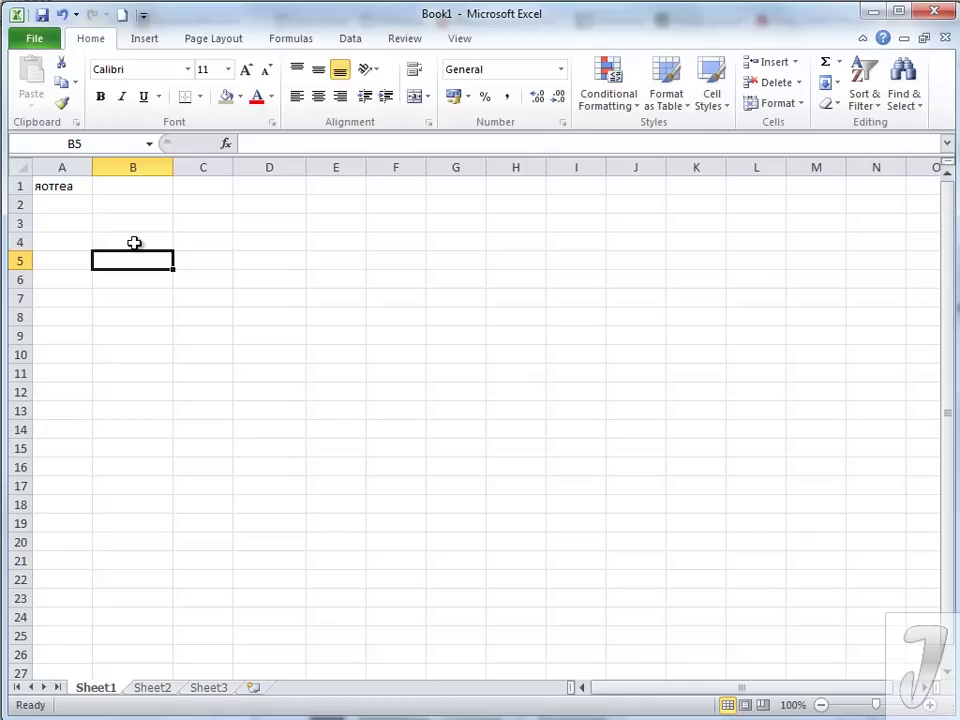
Cut the text from cell A1 and paste it into cell B2.
click(64, 185)
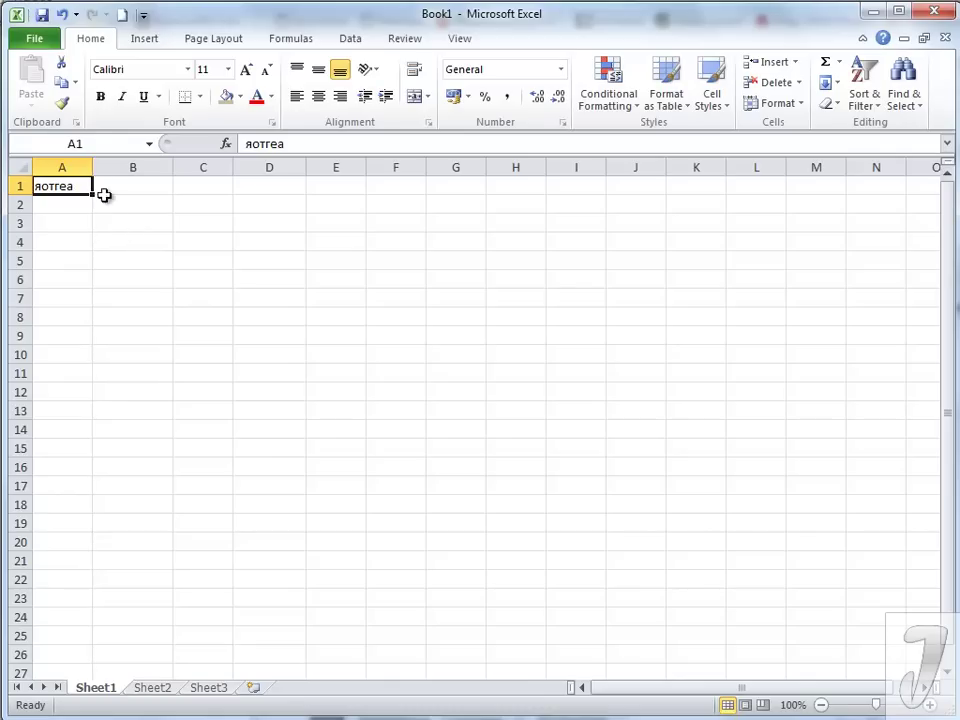
click(62, 66)
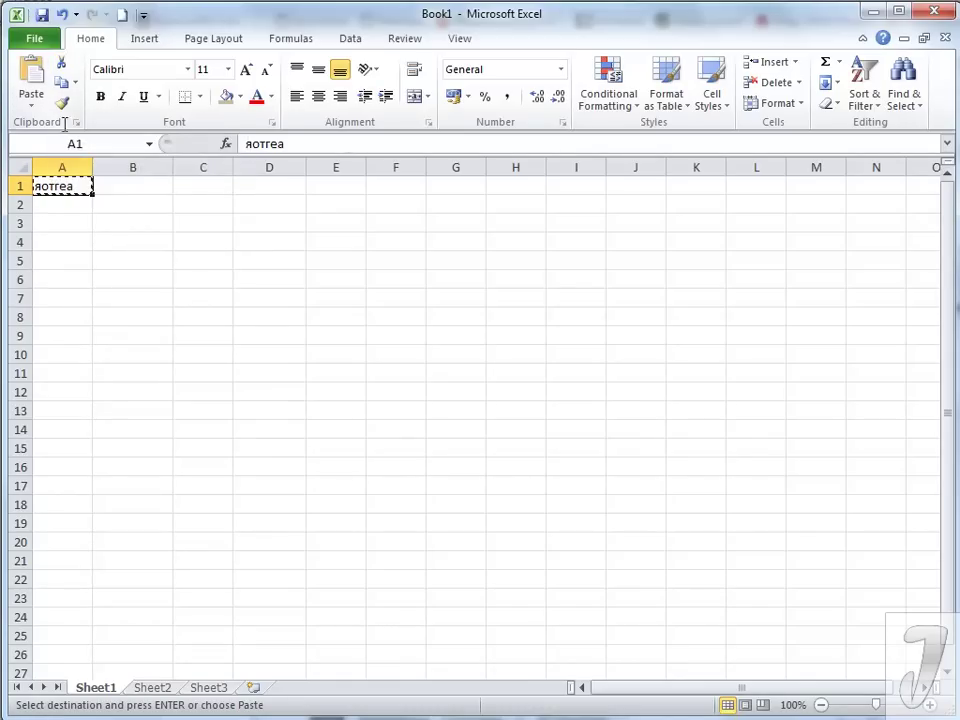
click(154, 205)
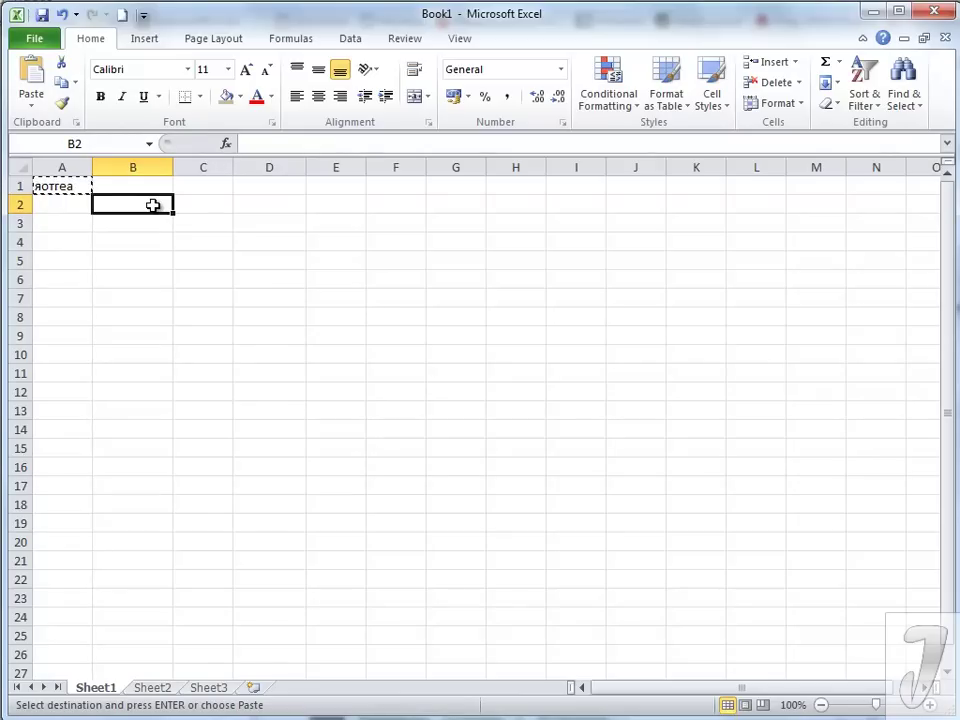
click(28, 78)
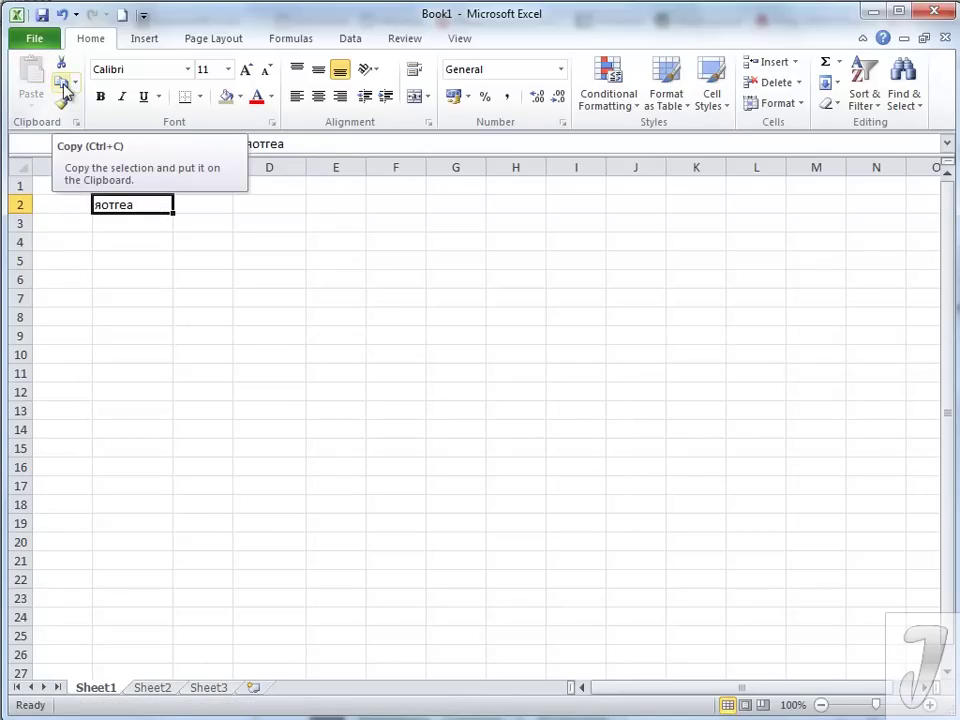
Copy the text in cell B2 and paste it into cells B4, B6 and C5, ending the copy mode.
click(63, 88)
click(132, 242)
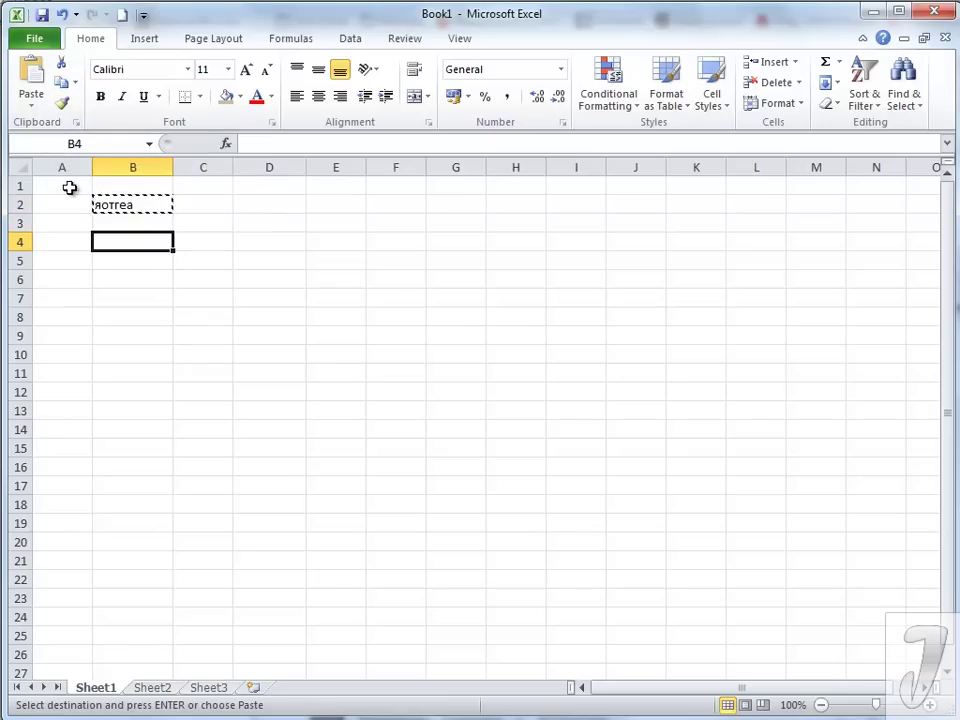
click(28, 80)
click(114, 274)
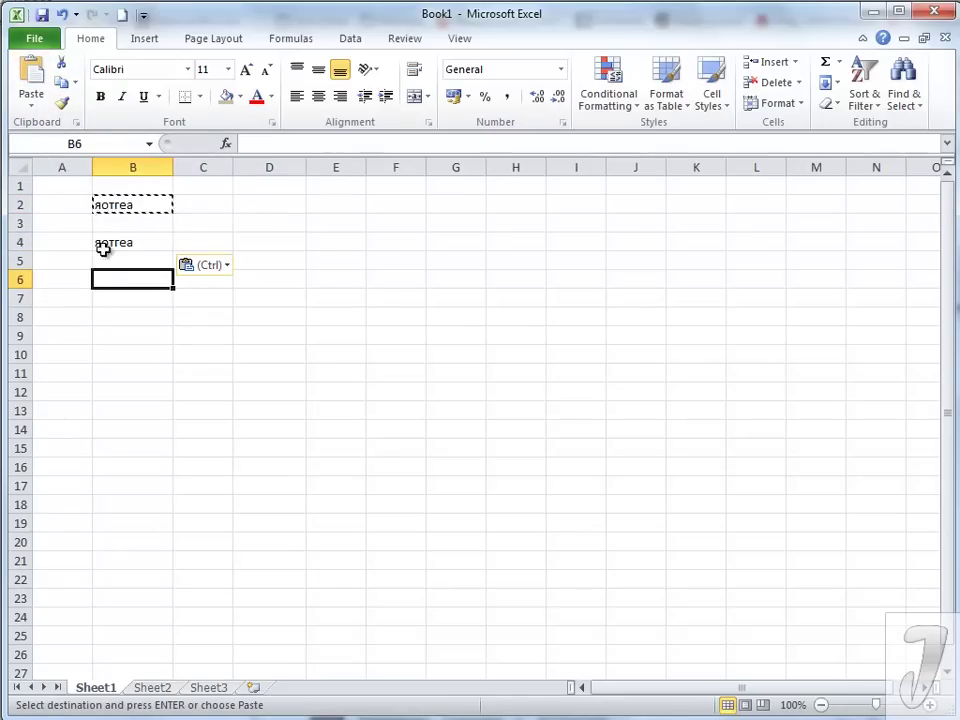
click(36, 86)
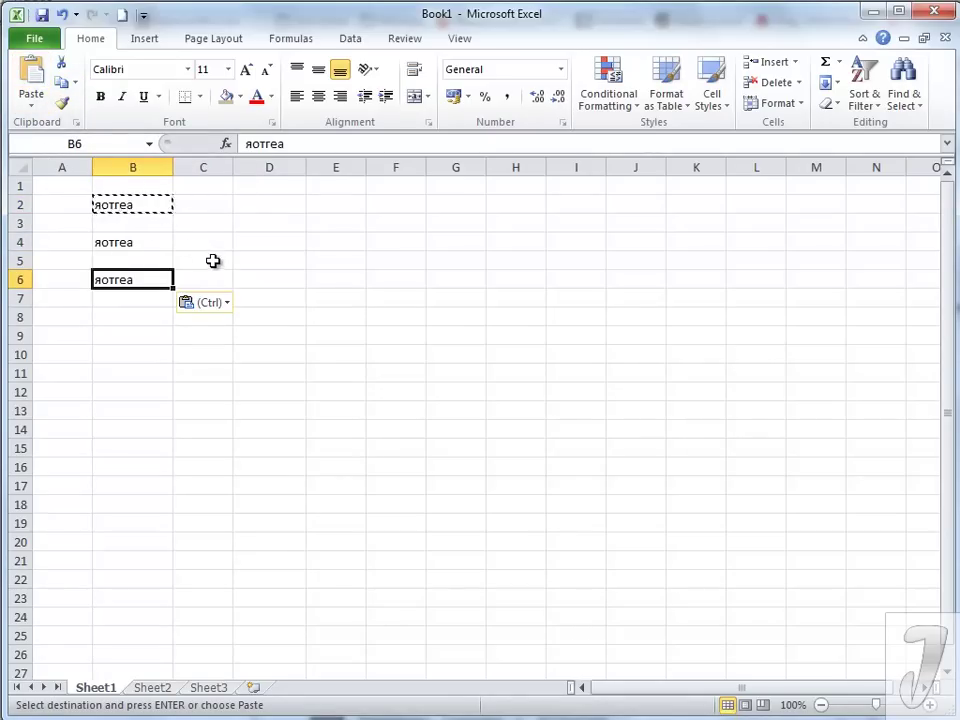
click(214, 261)
click(33, 80)
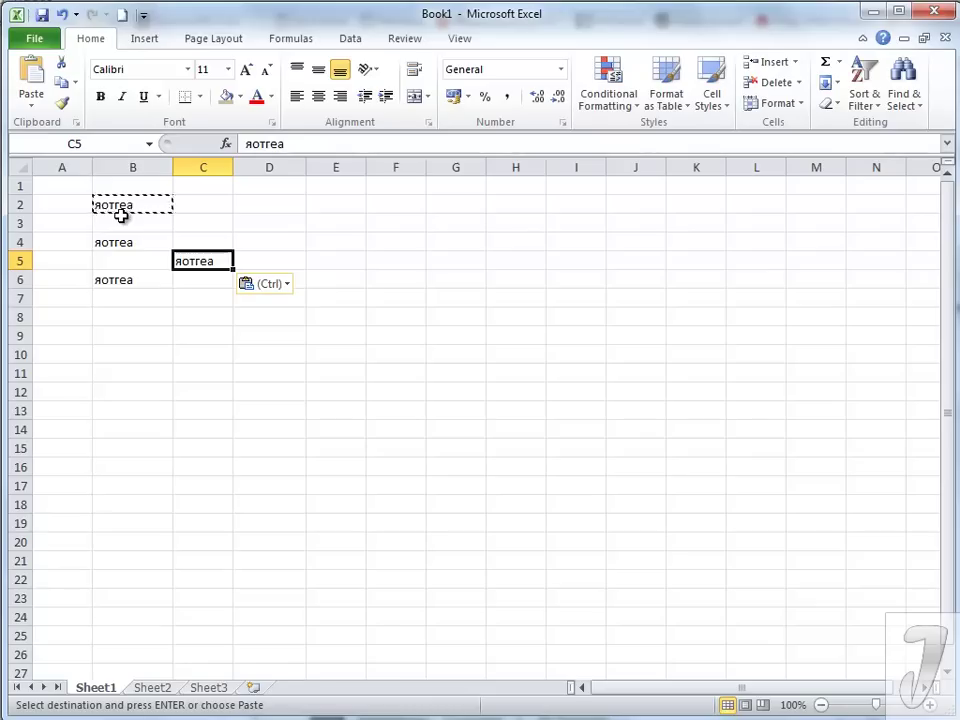
key(Escape)
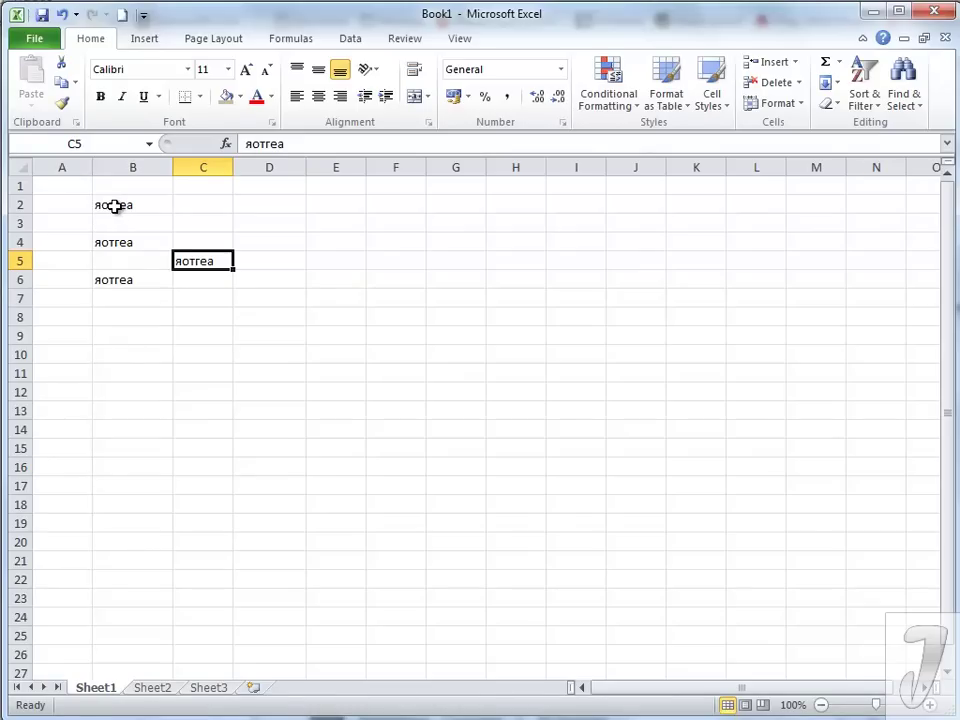
Move the text from cell B2 to cell D2 by cutting and pasting it.
click(115, 206)
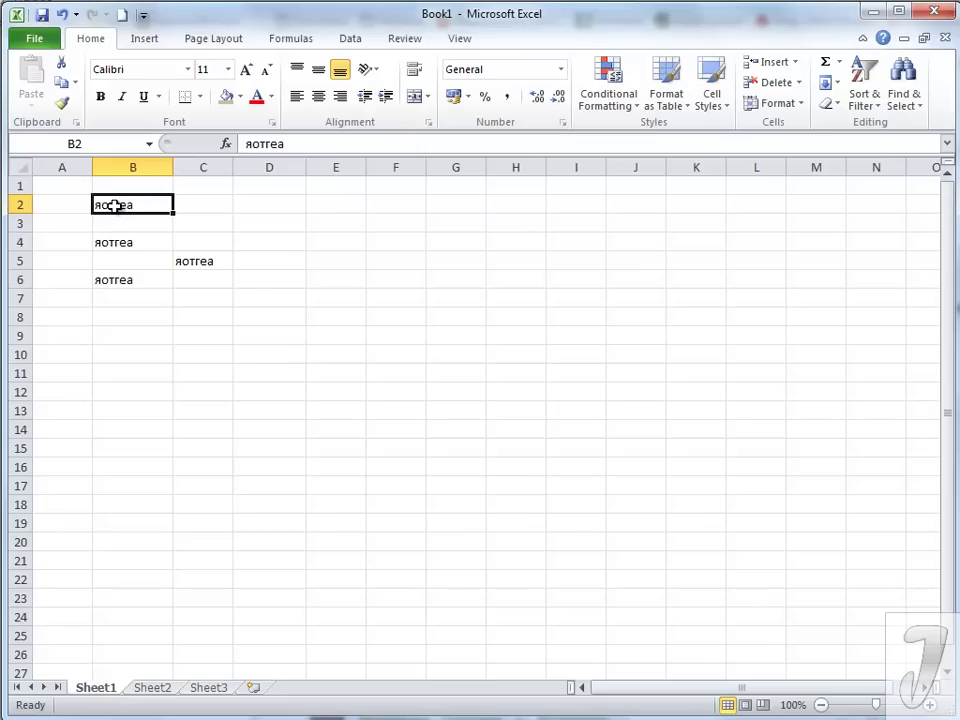
key(ctrl+x)
click(261, 204)
key(ctrl+v)
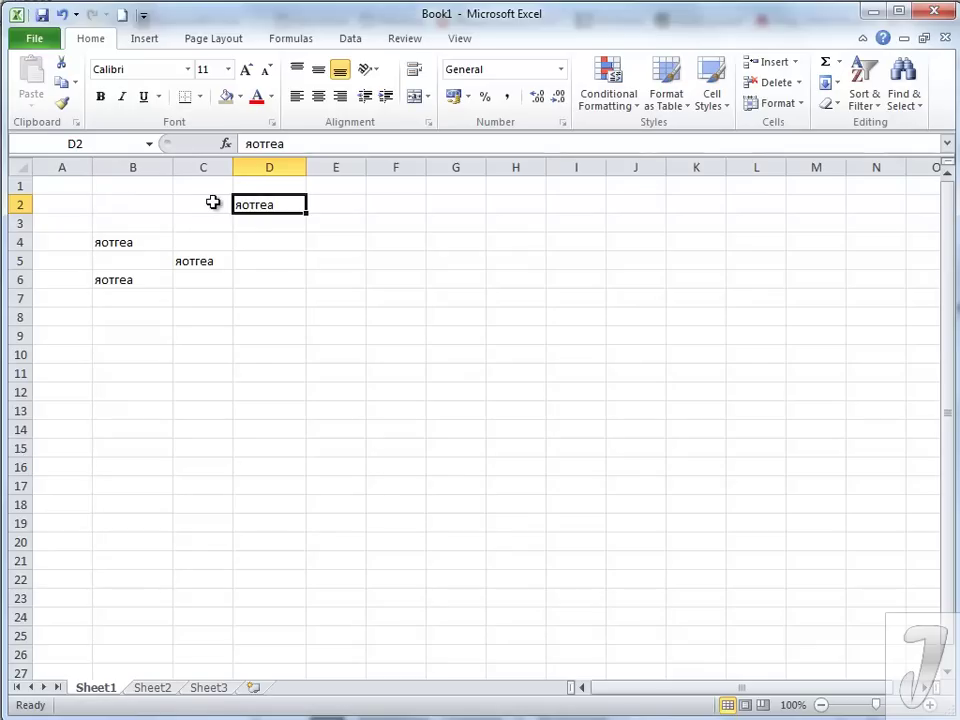
Copy the text in cell D2 and paste it into cells D4, D7 and E5, ending the copy mode.
key(ctrl+c)
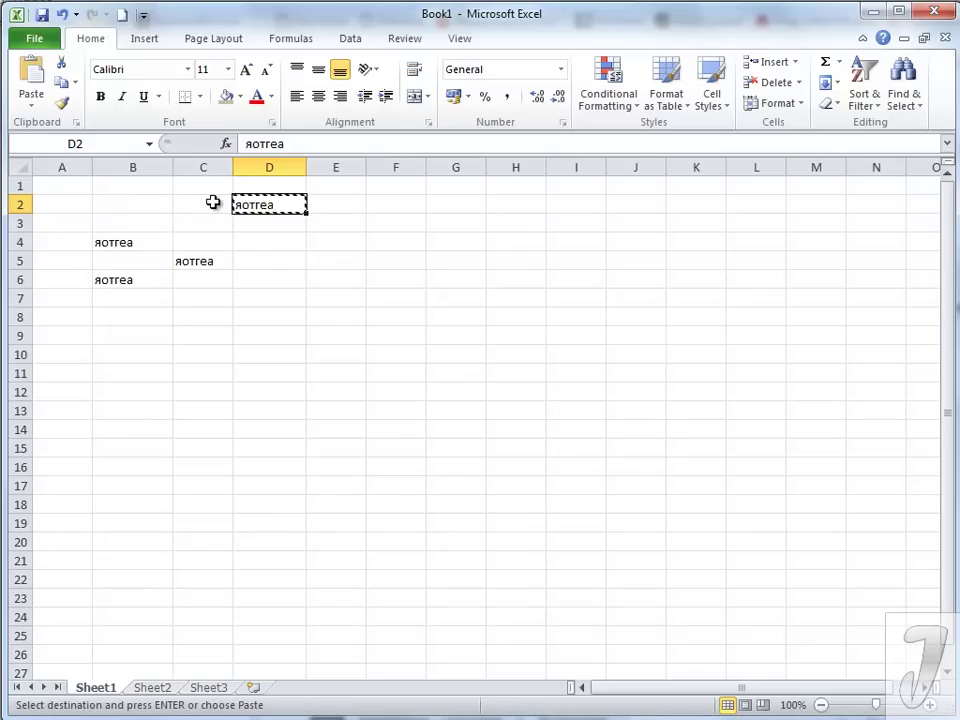
click(255, 242)
key(ctrl+v)
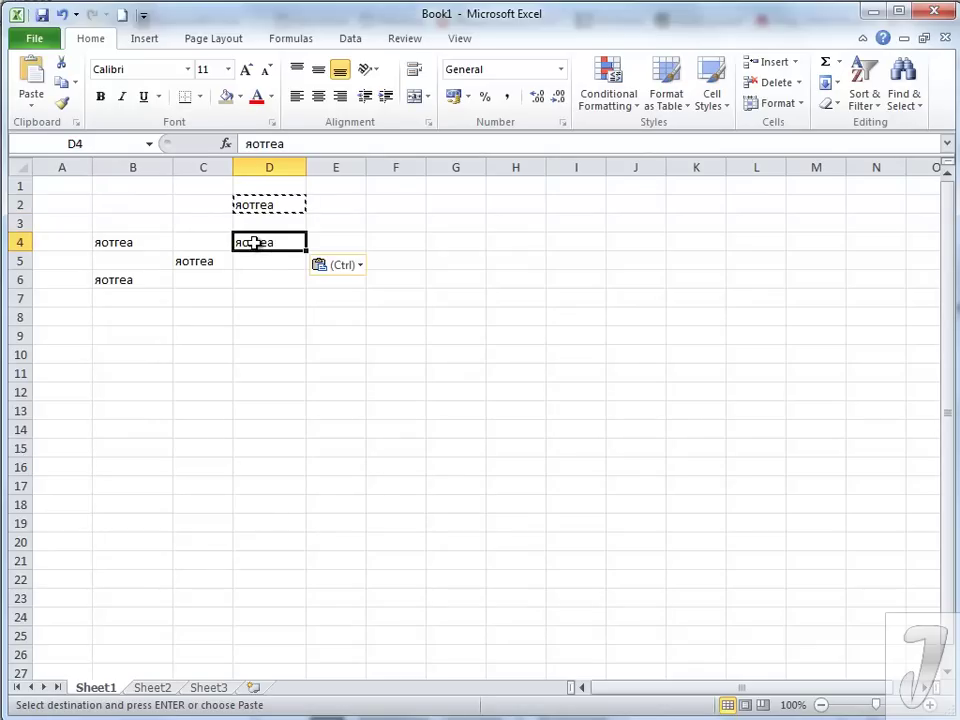
click(248, 297)
key(ctrl+v)
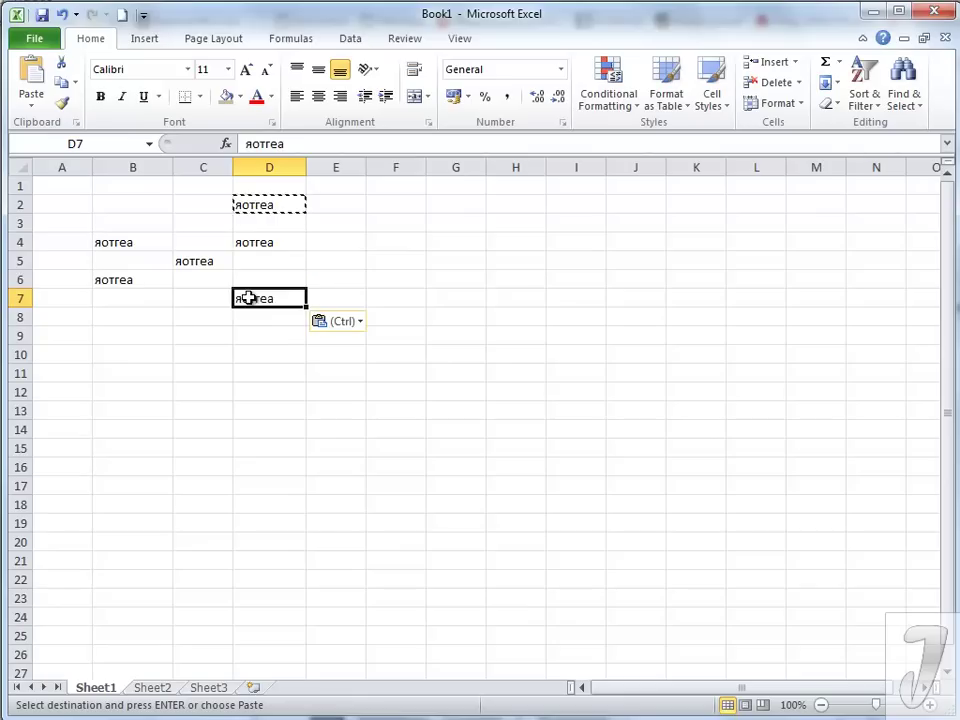
ctrl+click(330, 265)
key(ctrl+v)
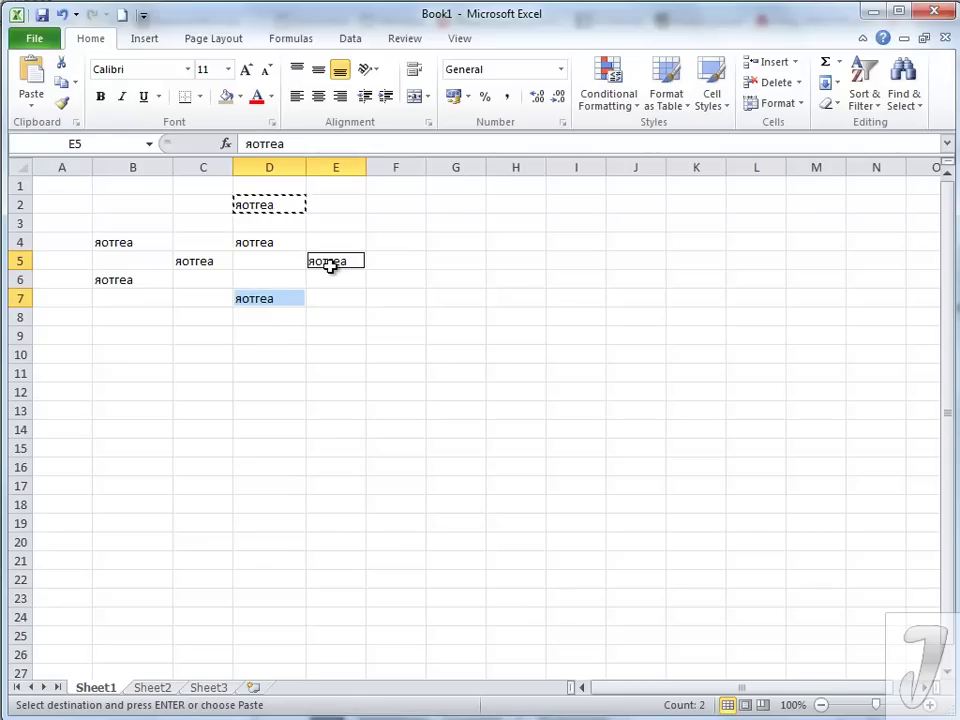
key(Escape)
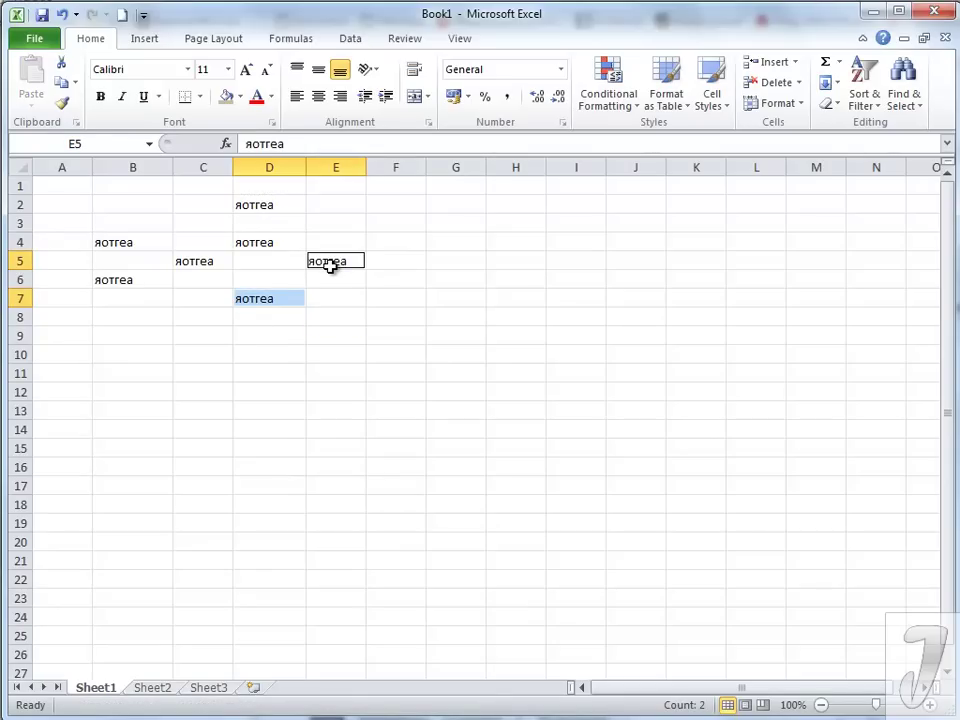
Move the text in cell E5 directly to H5, and place a copy of cell D7 in F7.
click(330, 265)
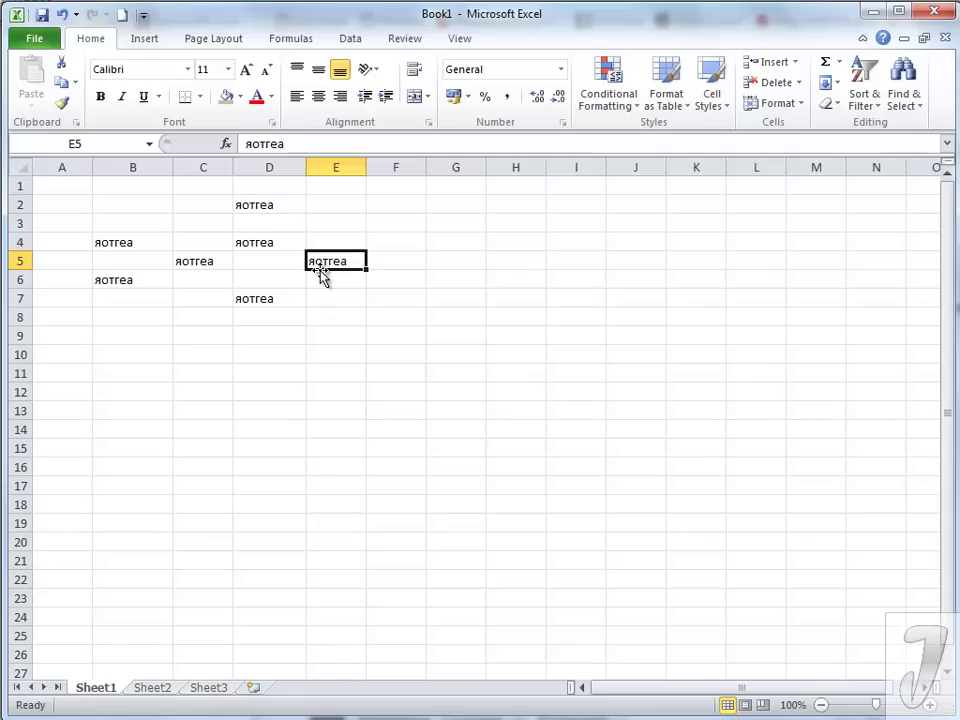
drag(322, 277, 548, 262)
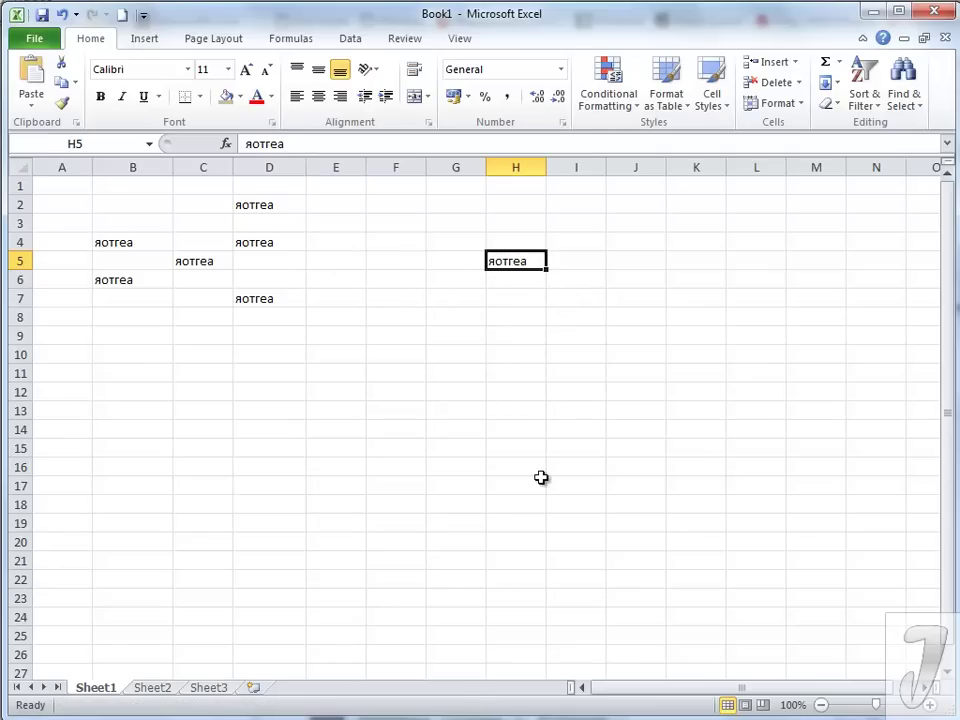
click(262, 301)
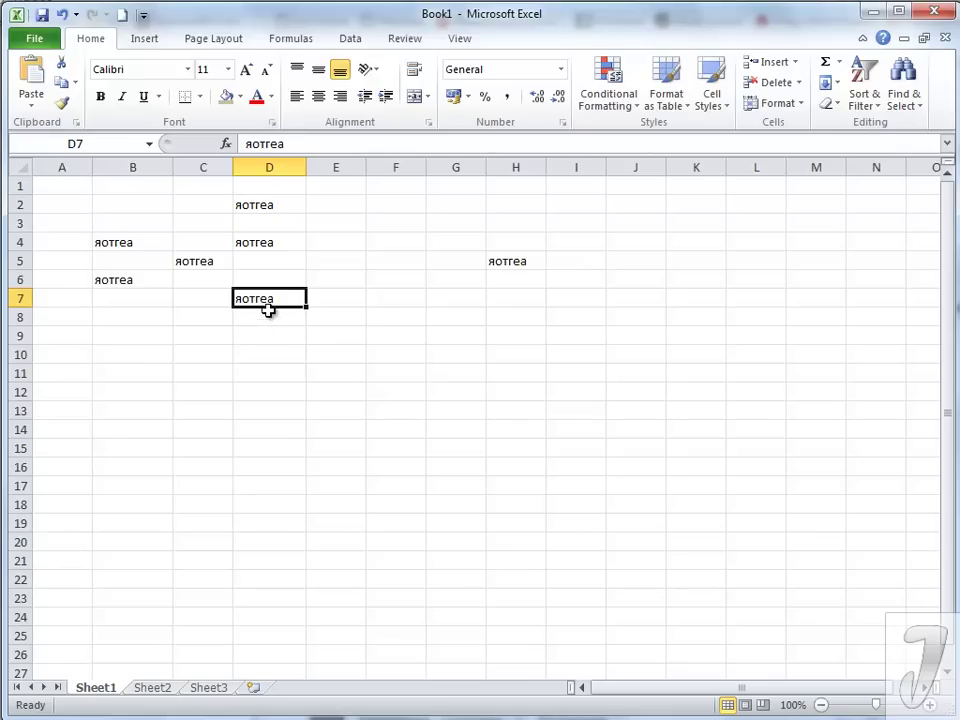
drag(269, 311, 420, 311)
key(ctrl)
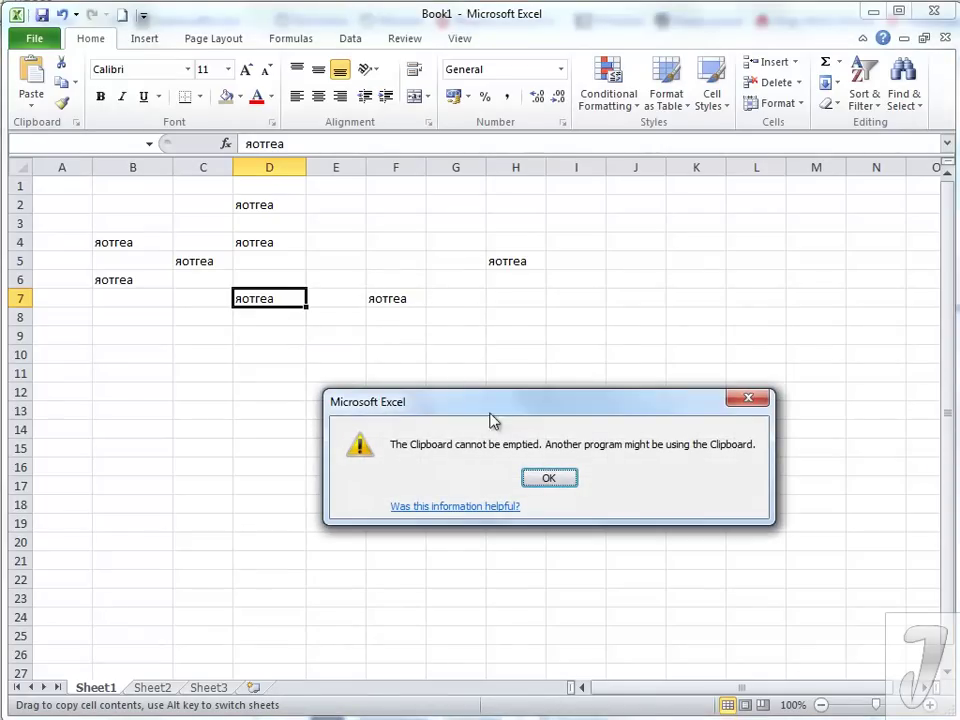
click(550, 478)
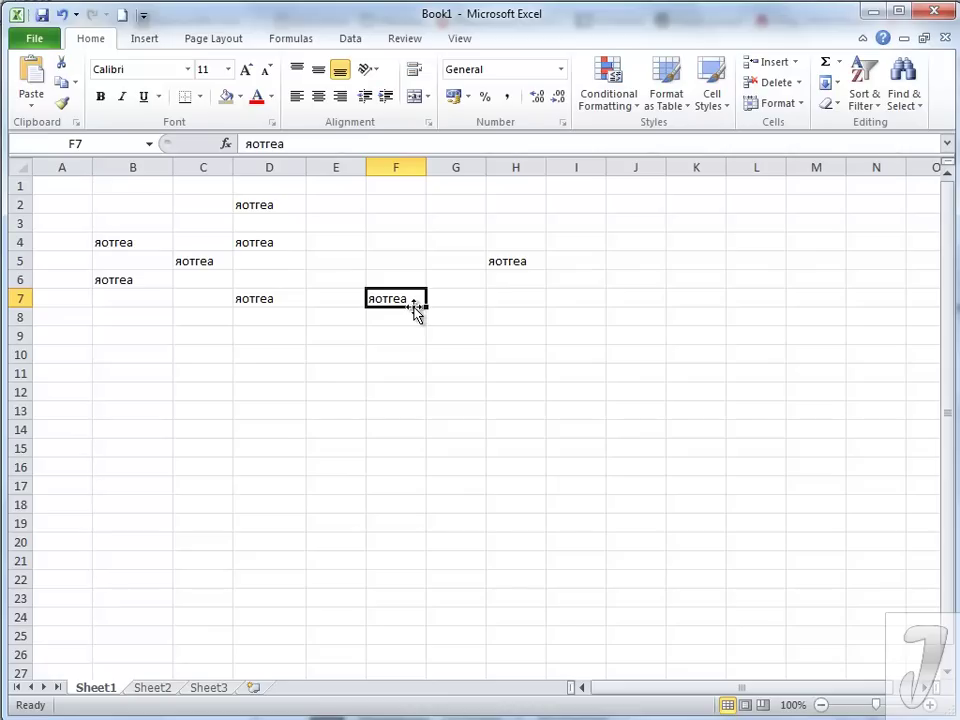
Clear the contents of the whole range A1:H12.
drag(520, 392, 62, 193)
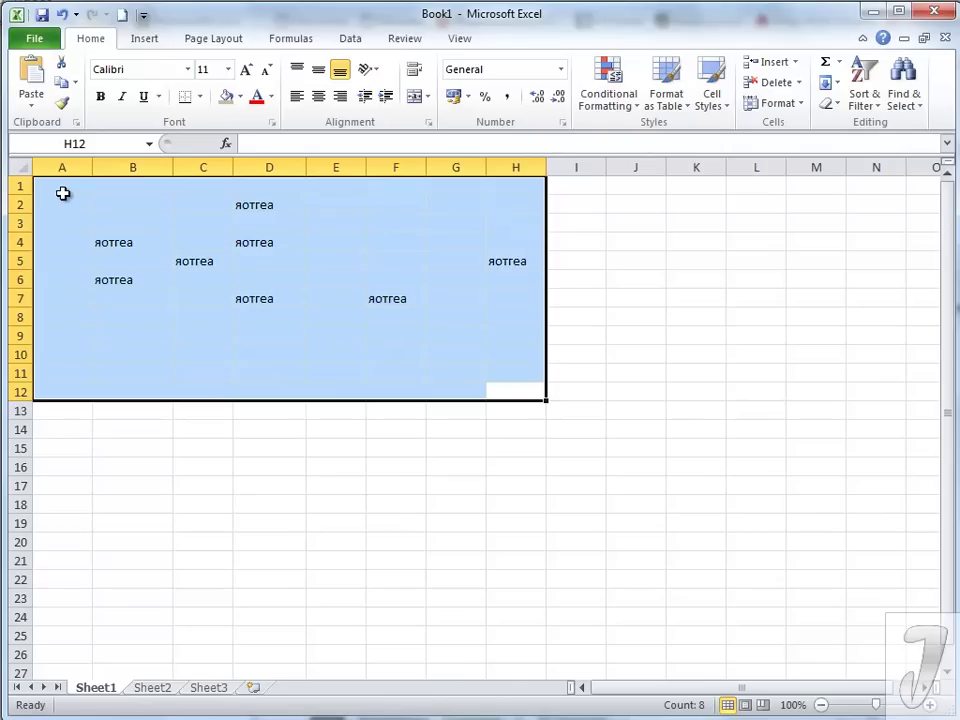
key(Delete)
click(120, 230)
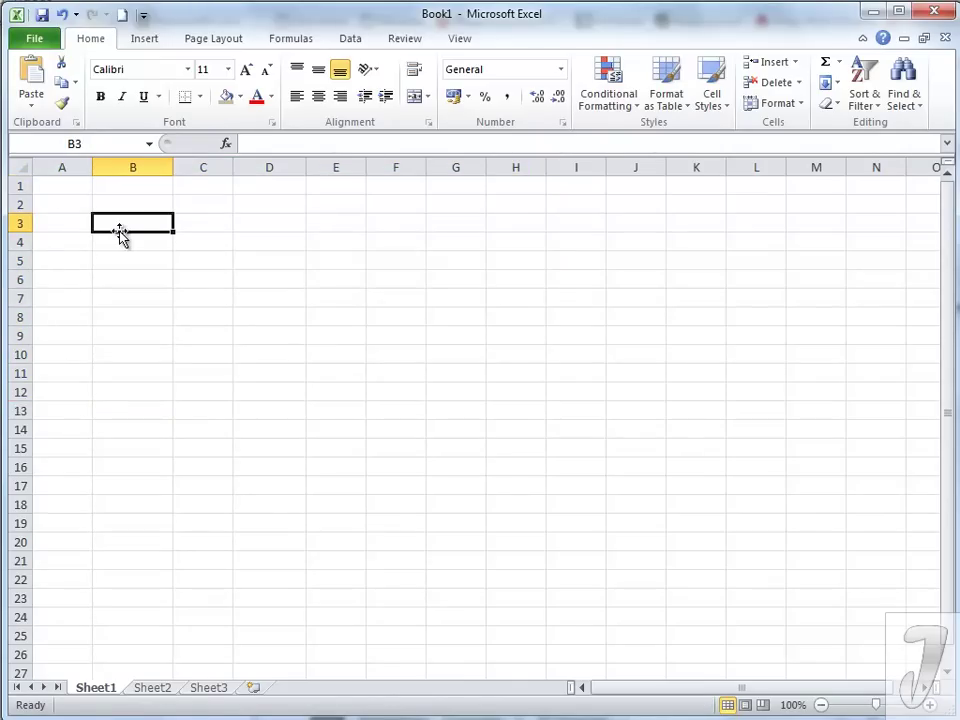
Enter "огтушщтуш" in cell A1 and widen column A so that the text fits.
click(55, 190)
text(огтушщтуш)
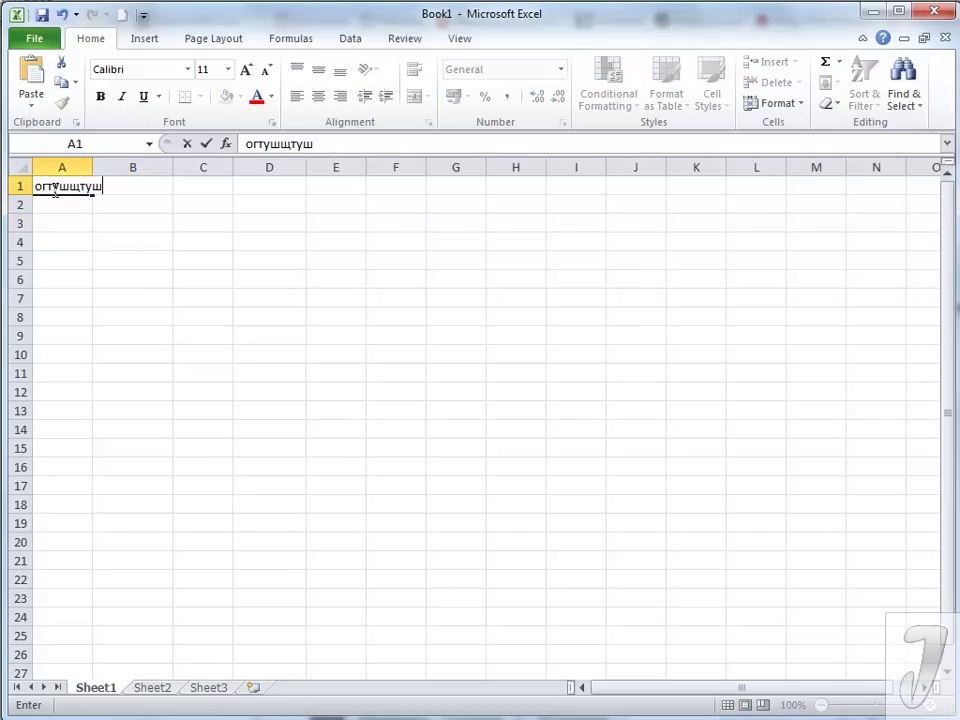
click(111, 264)
drag(92, 166, 113, 166)
click(169, 315)
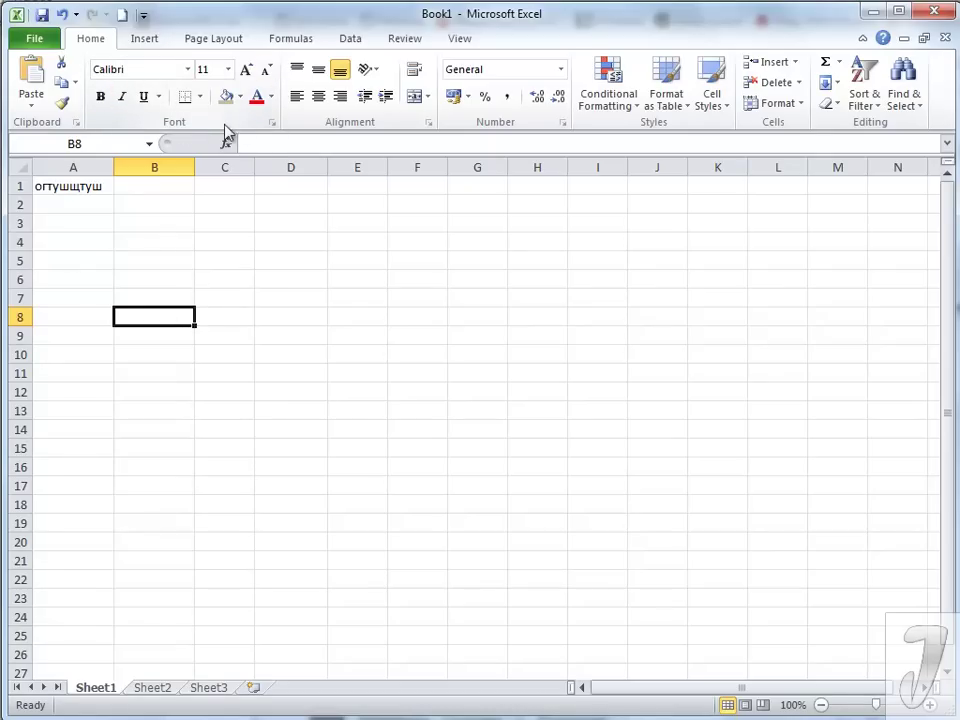
Change the font of cell A1 to Arial Black and autofit the width of column A.
click(75, 186)
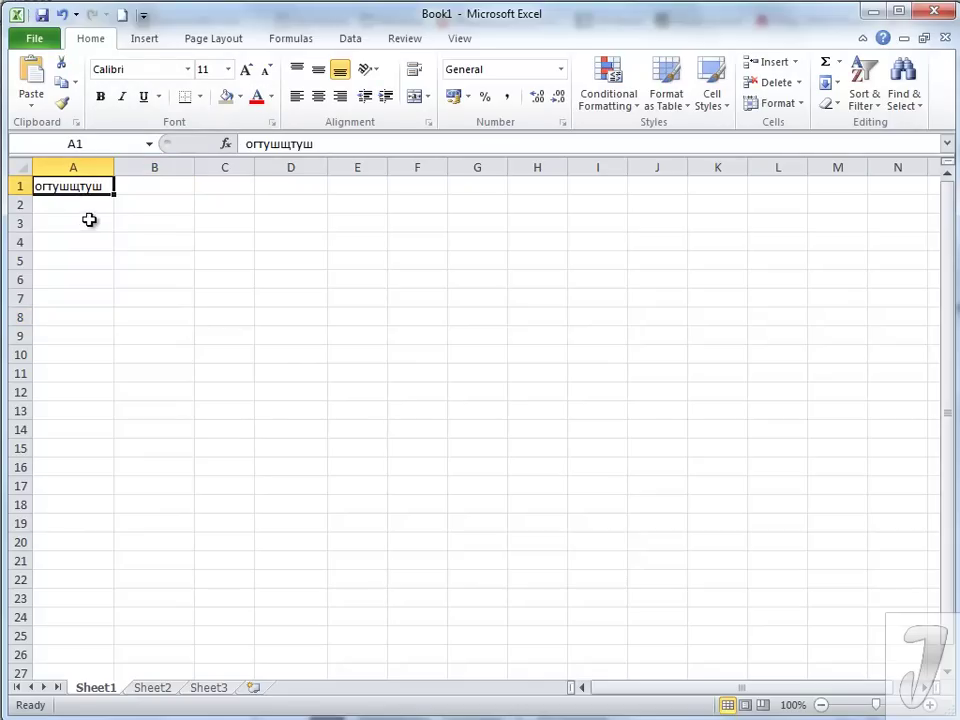
click(187, 72)
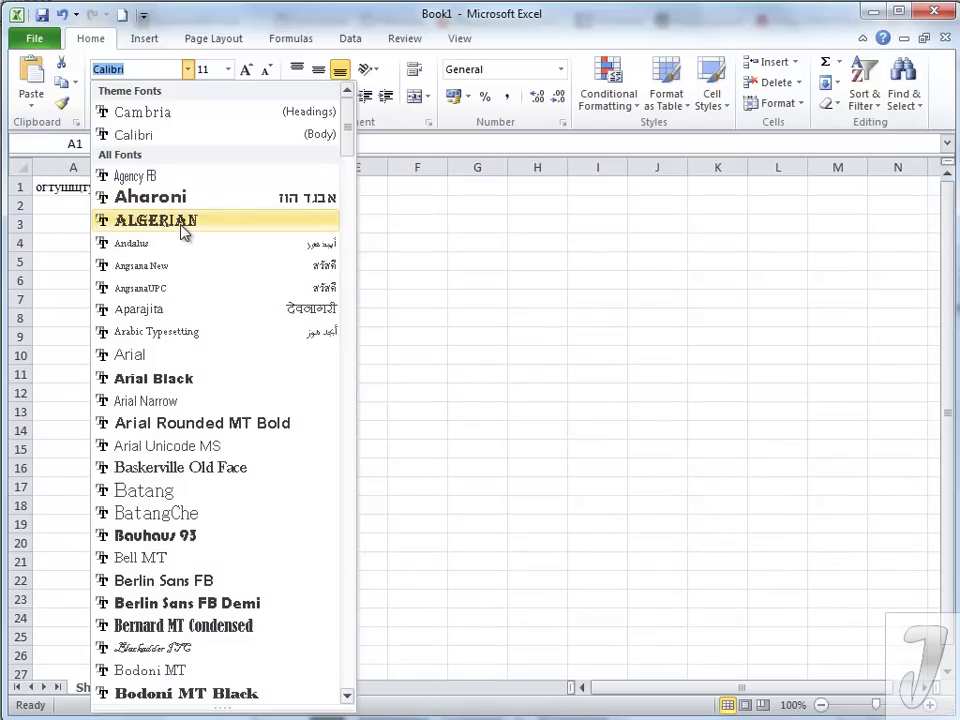
click(161, 379)
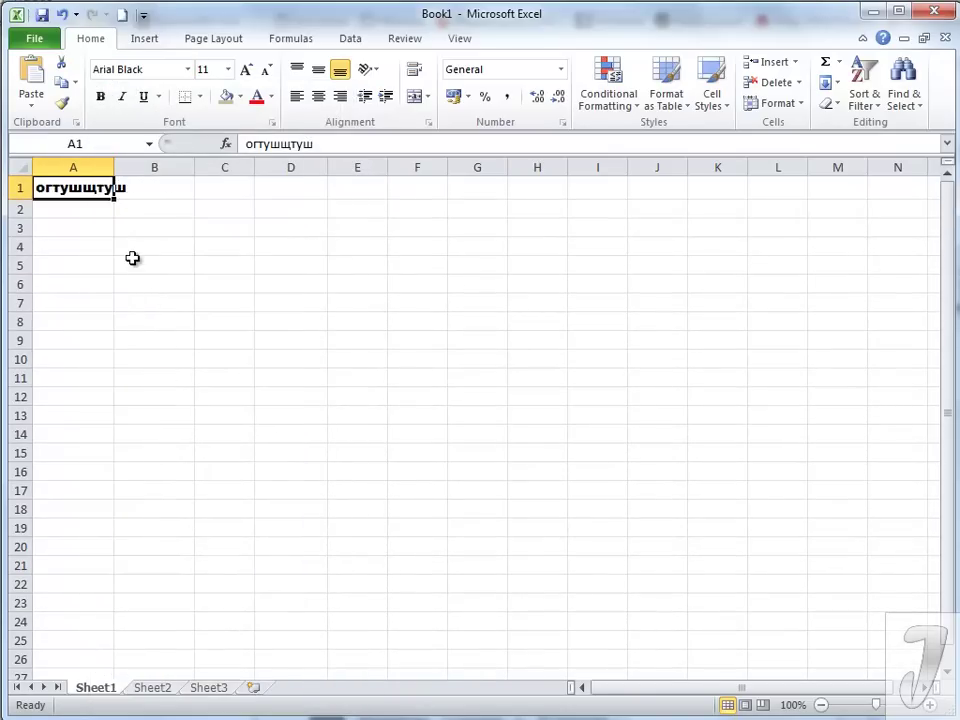
double_click(117, 165)
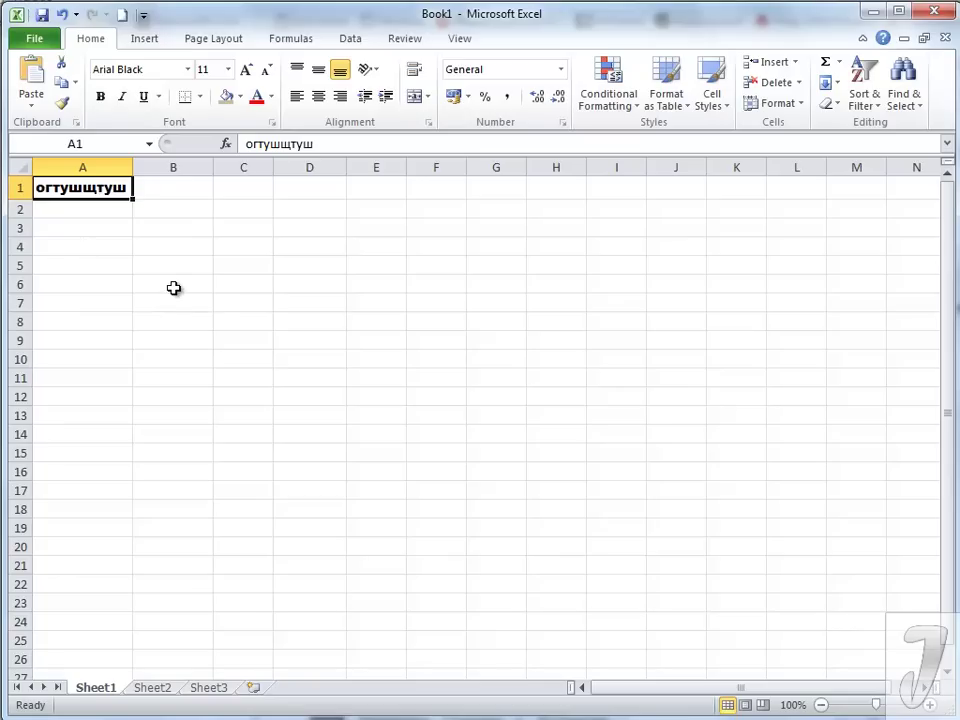
Format the text in cell A1 at font size 11, trying bold and applying italics.
click(231, 71)
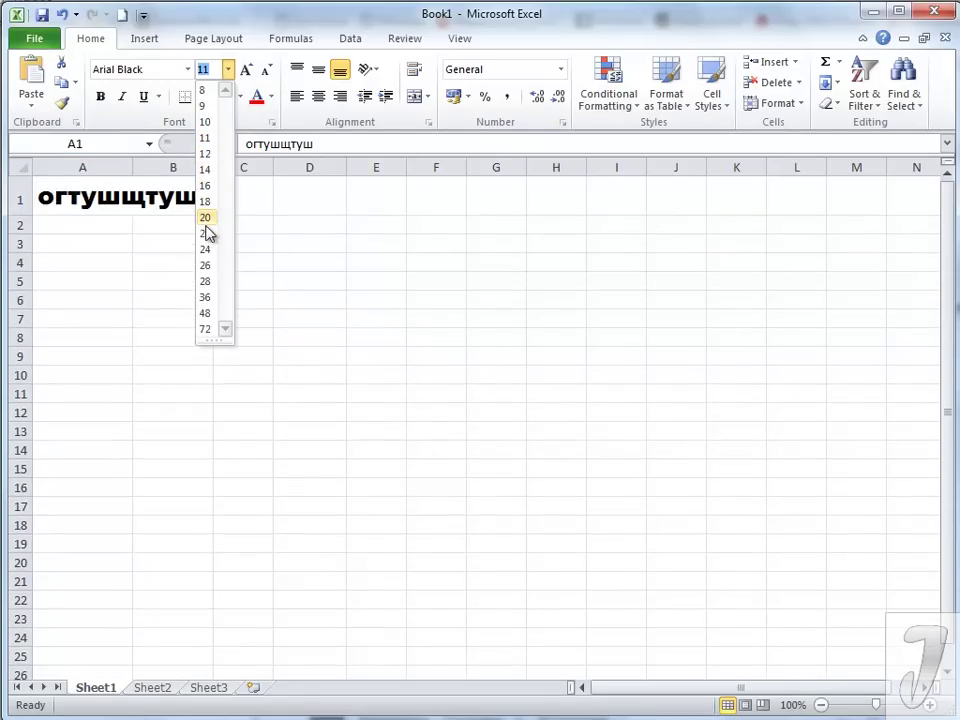
click(204, 143)
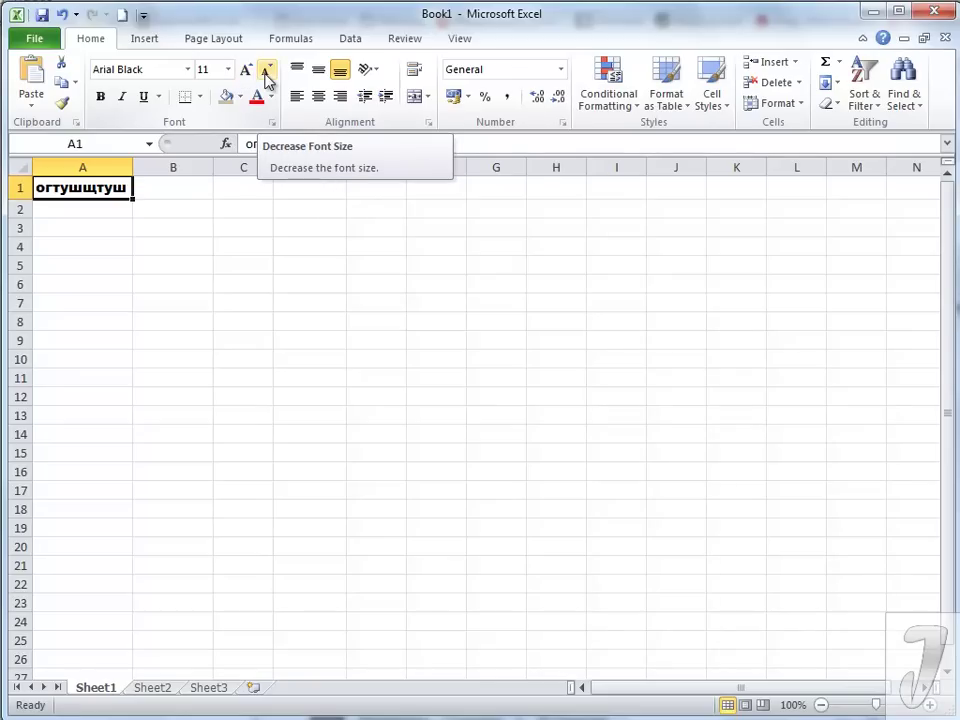
click(99, 102)
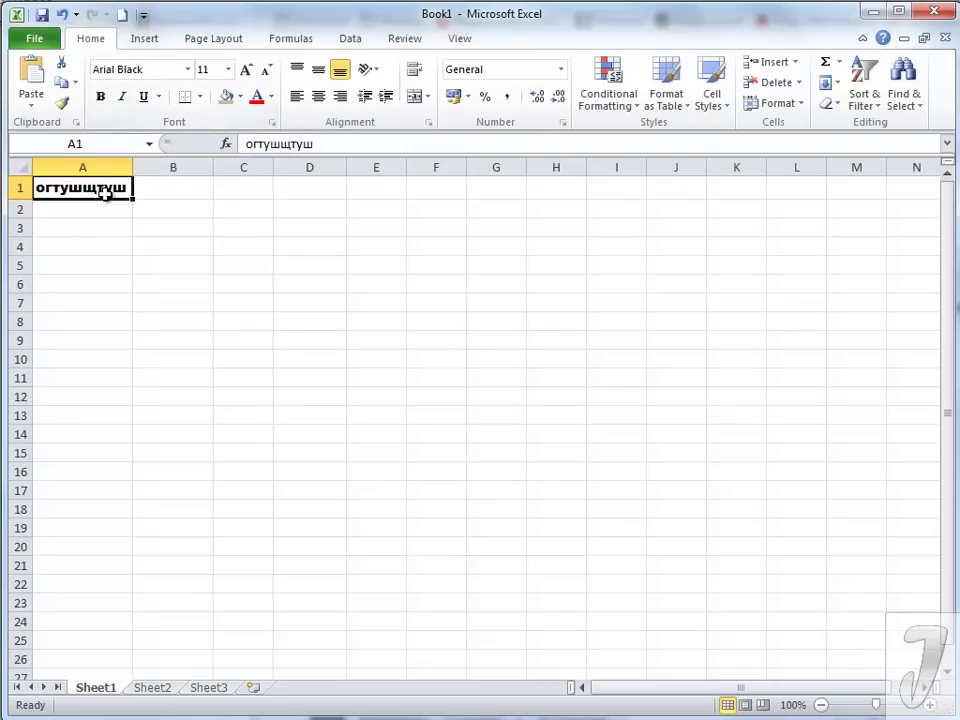
click(120, 98)
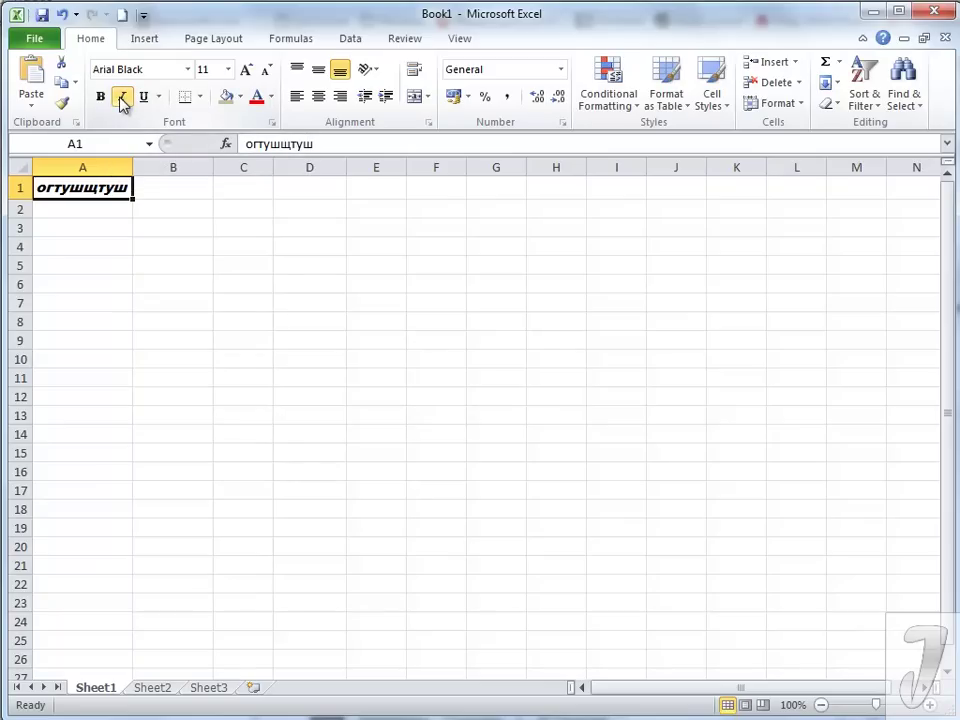
Remove the italics from the text in cell A1 and apply a double underline.
click(120, 98)
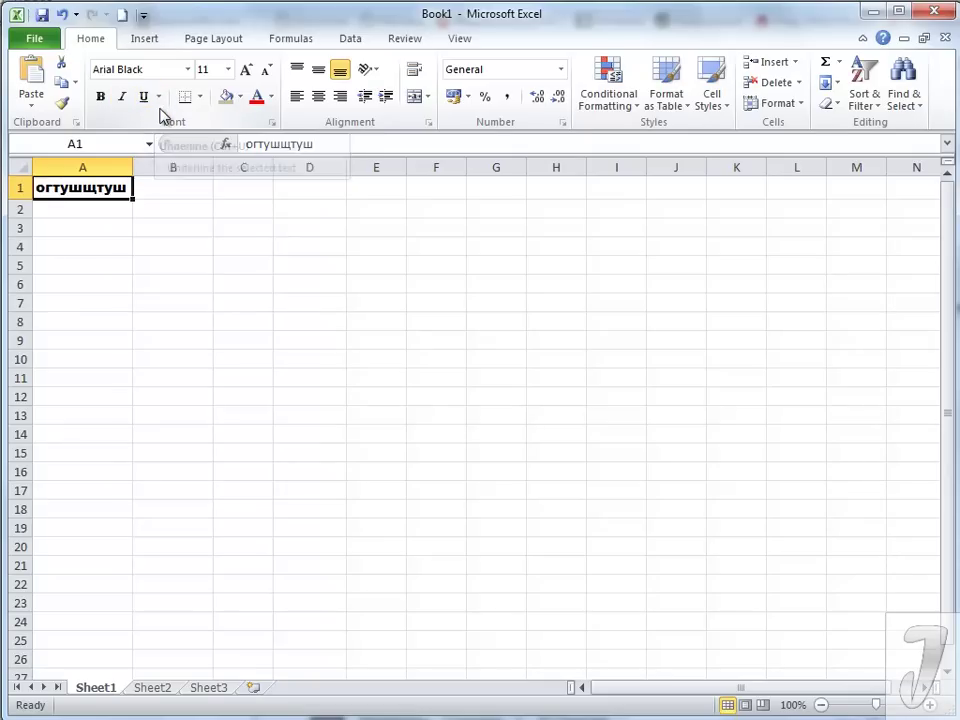
click(159, 99)
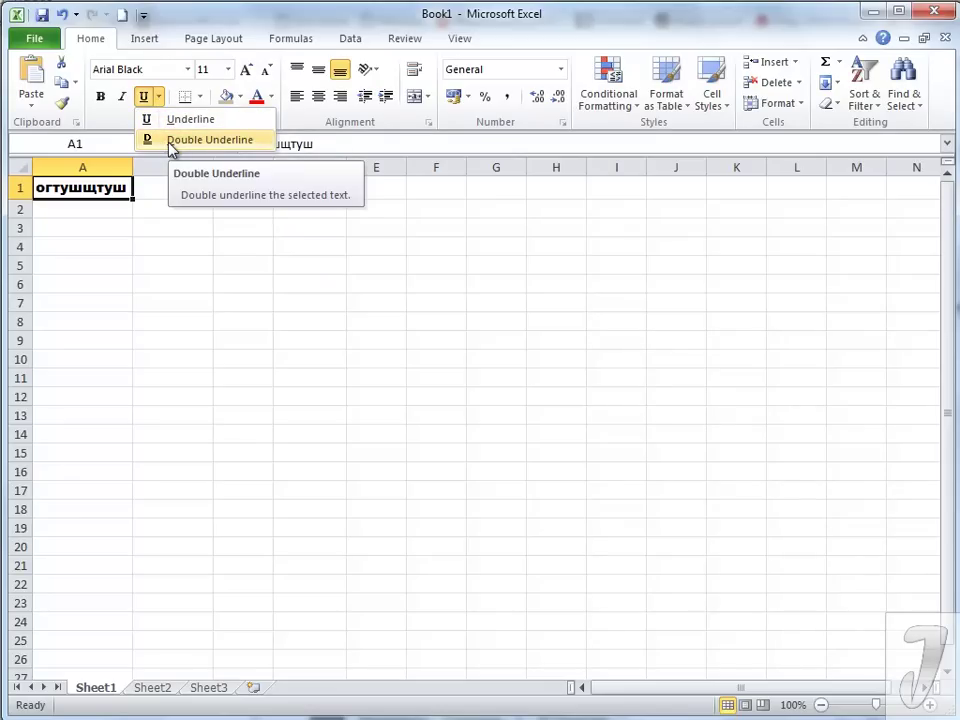
click(170, 148)
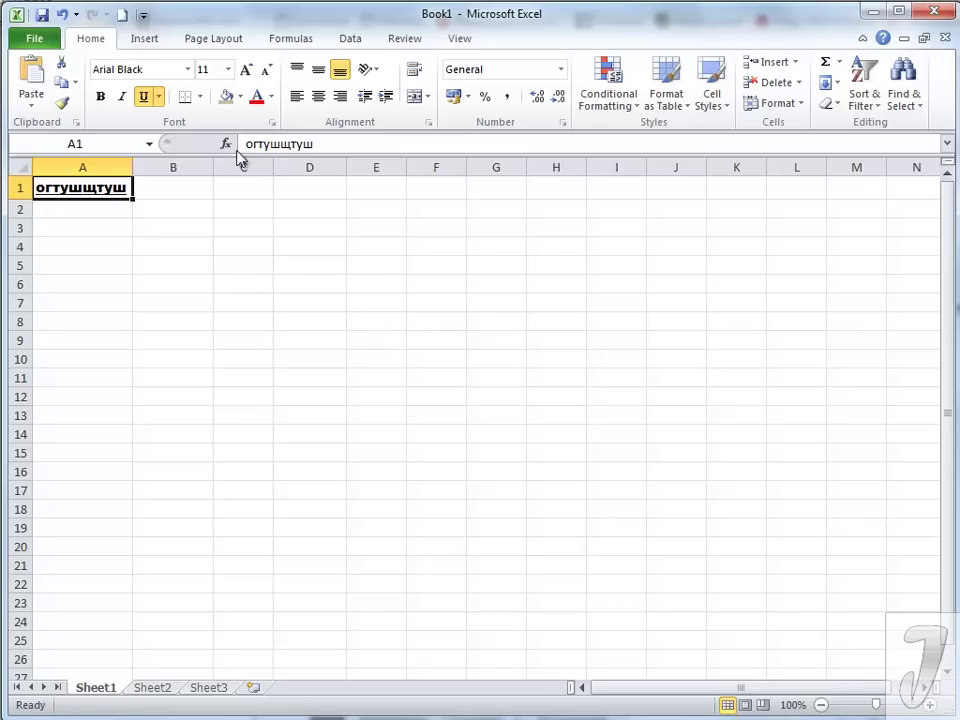
Apply All Borders to the range D5:H14.
click(200, 99)
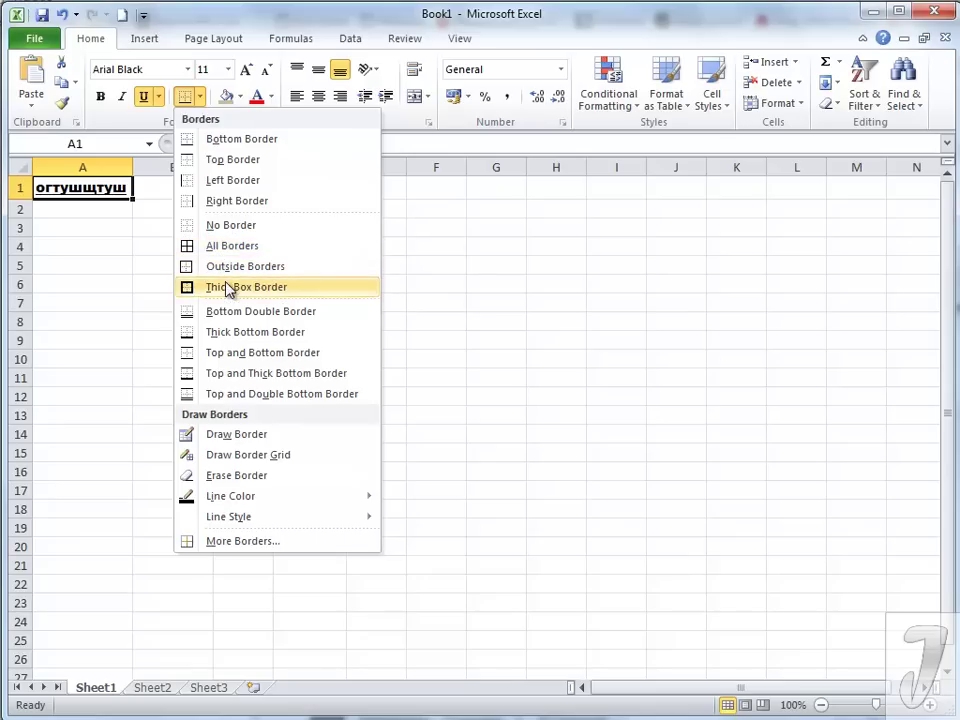
click(542, 439)
drag(319, 270, 555, 445)
click(199, 96)
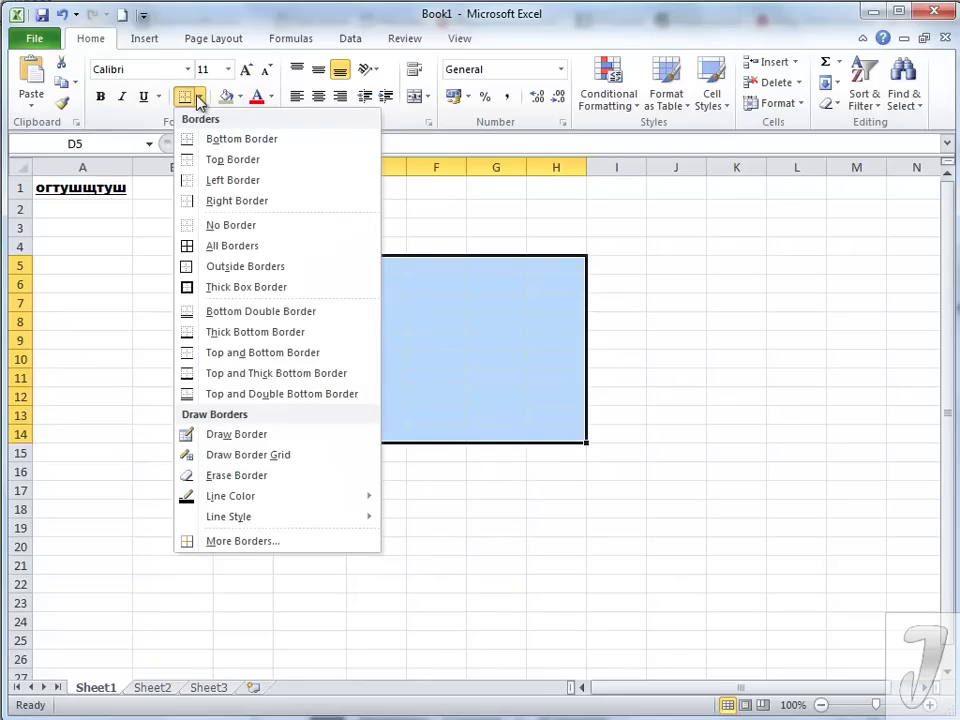
click(191, 246)
click(370, 505)
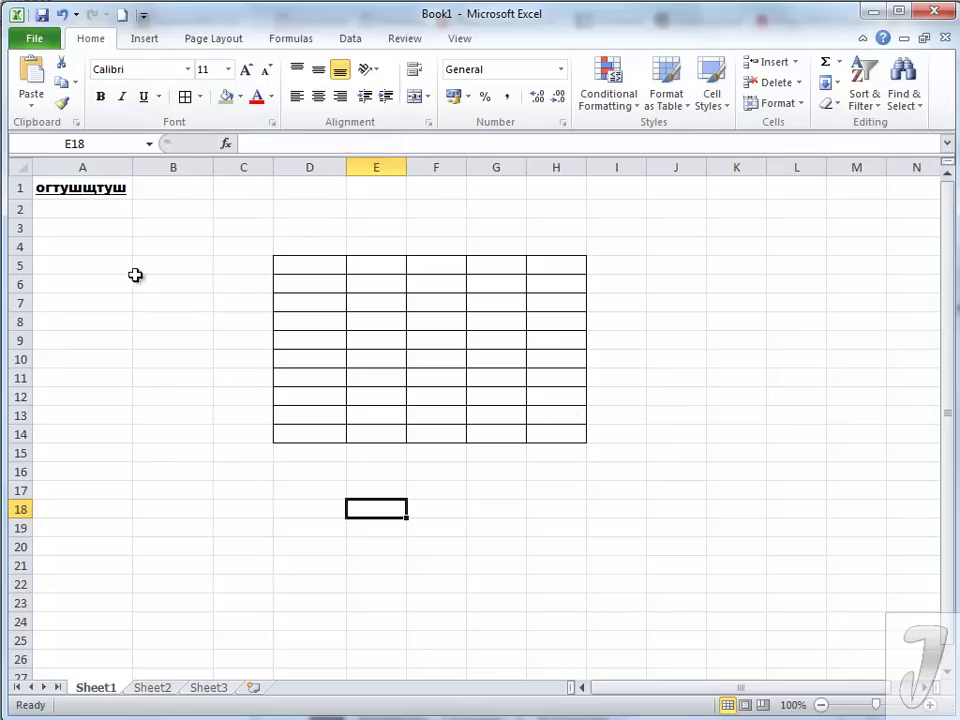
Fill cell B3 with the current tan fill color.
click(160, 227)
click(226, 97)
key(Down)
key(Down)
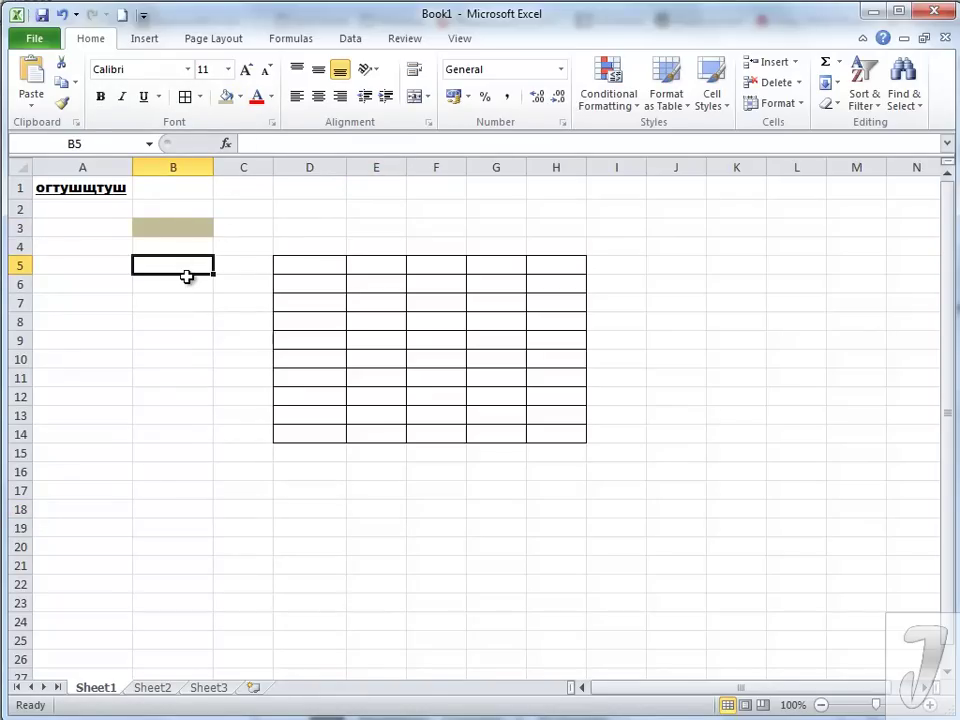
Change the fill color of cell B3 to the white theme color.
click(178, 228)
click(242, 98)
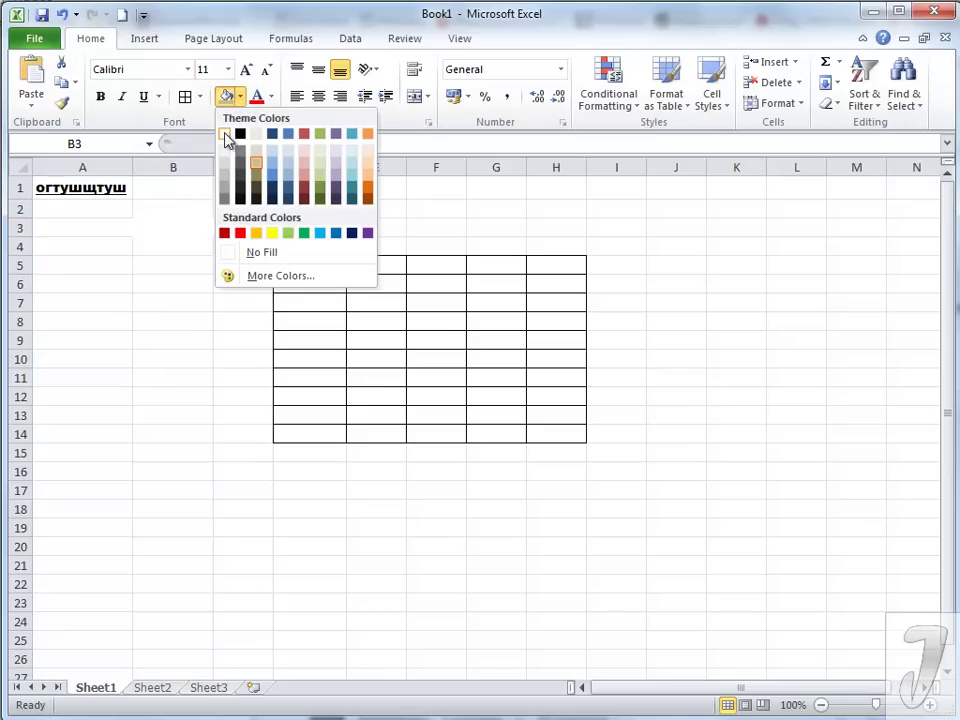
click(227, 138)
click(171, 290)
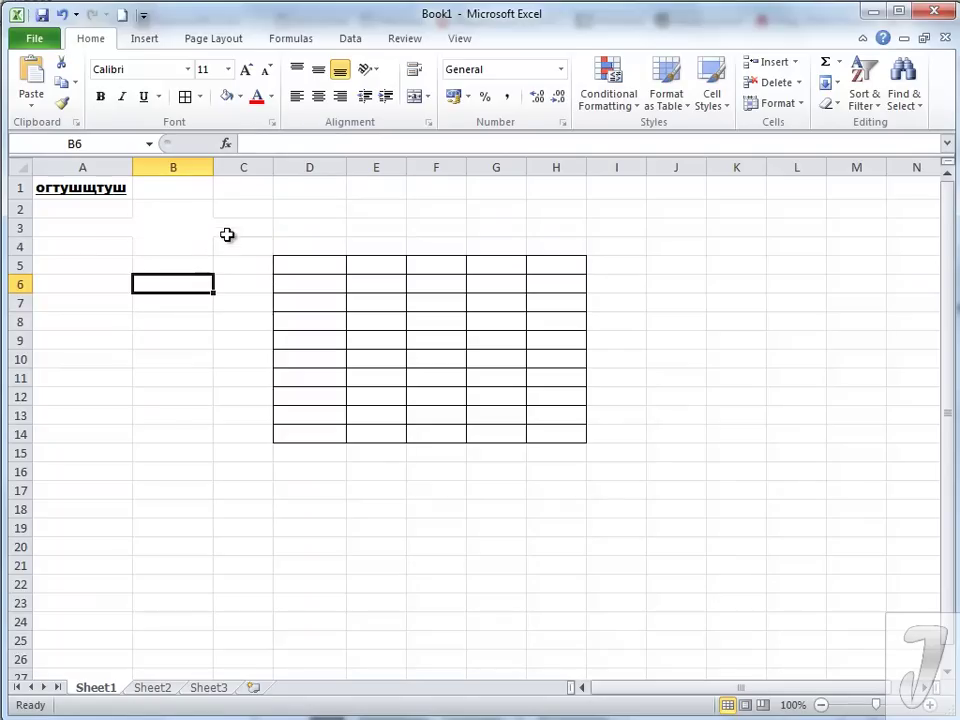
Try a yellow fill on cell B3 and remove it with No Fill.
click(176, 227)
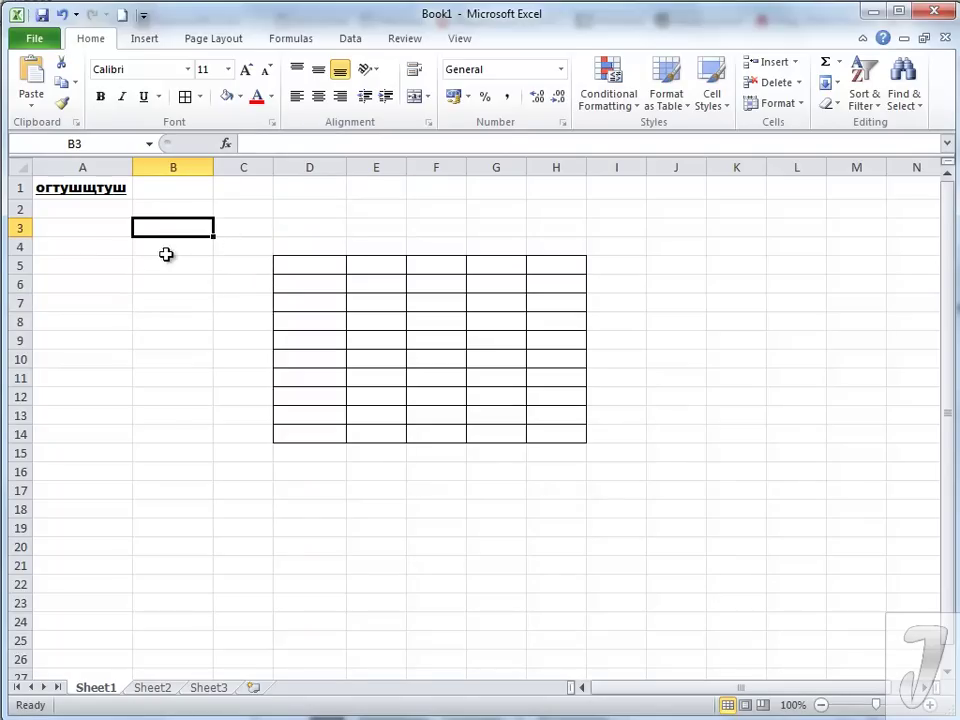
click(200, 97)
click(240, 97)
click(240, 97)
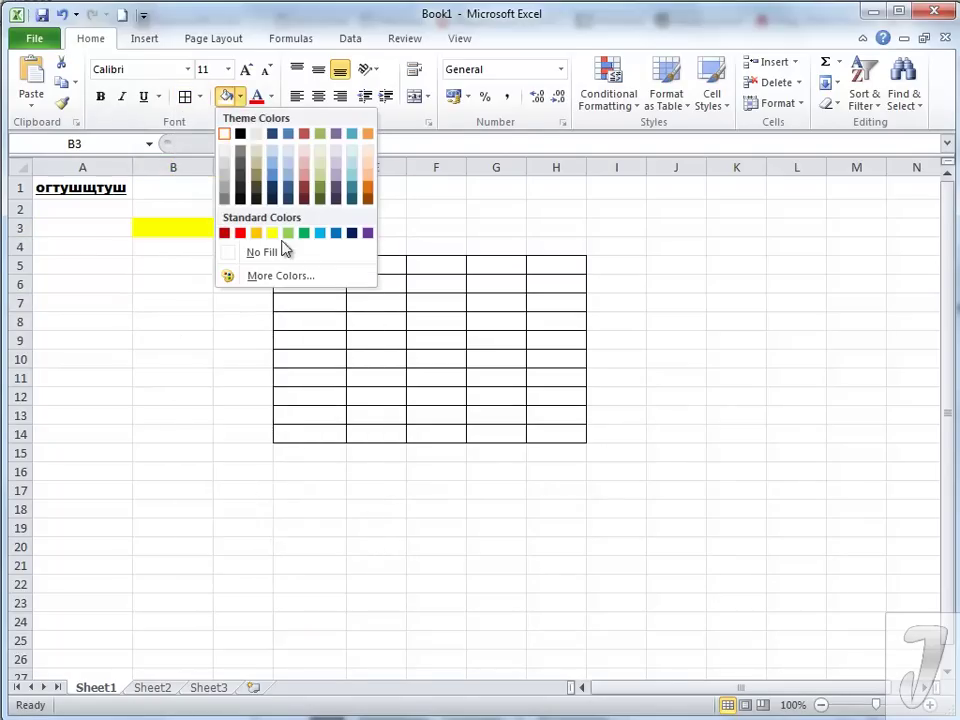
click(260, 254)
click(203, 283)
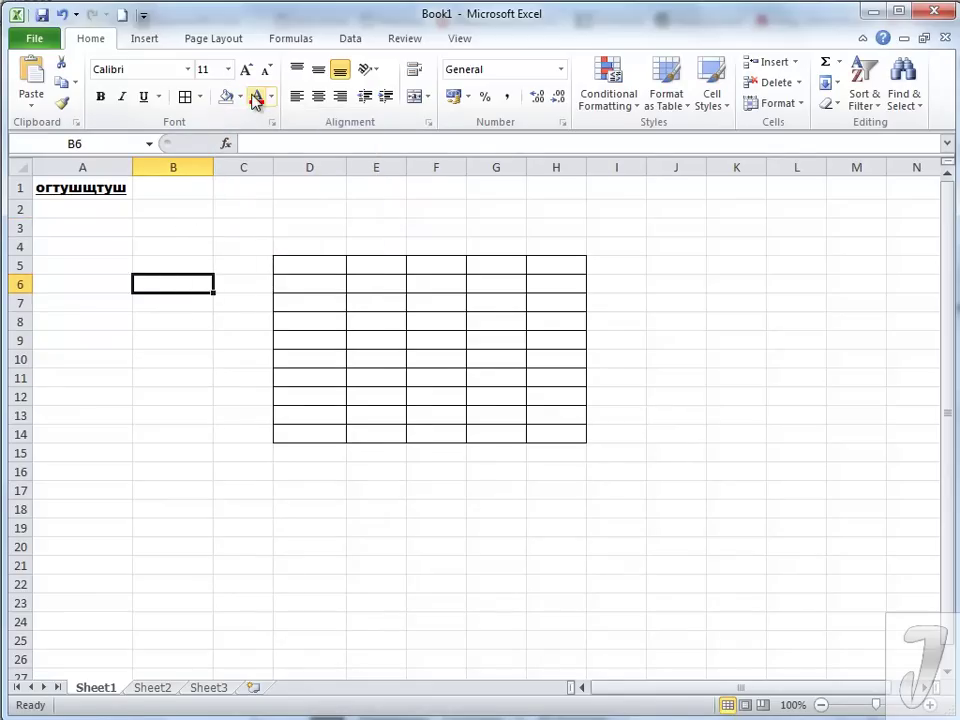
Set the font color of the text in cell A1 to red.
click(120, 187)
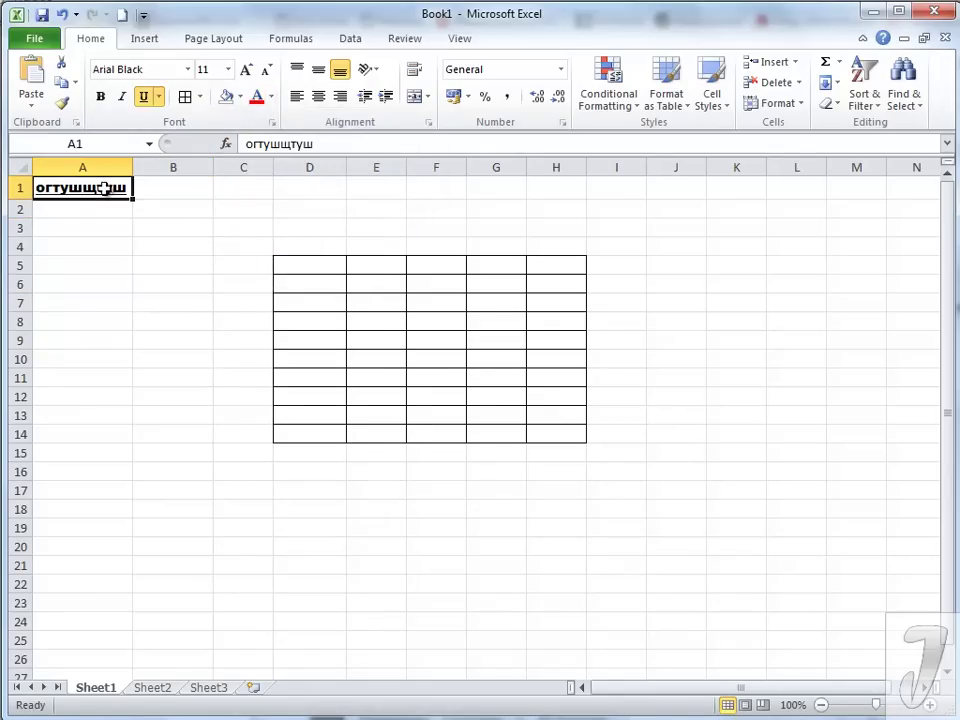
click(258, 100)
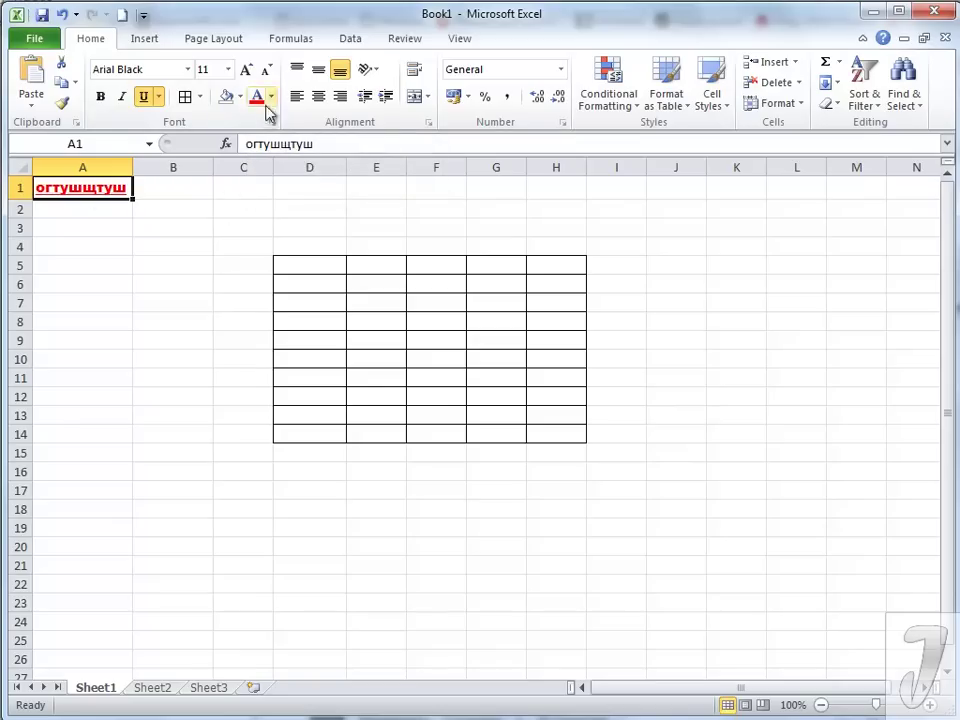
click(271, 97)
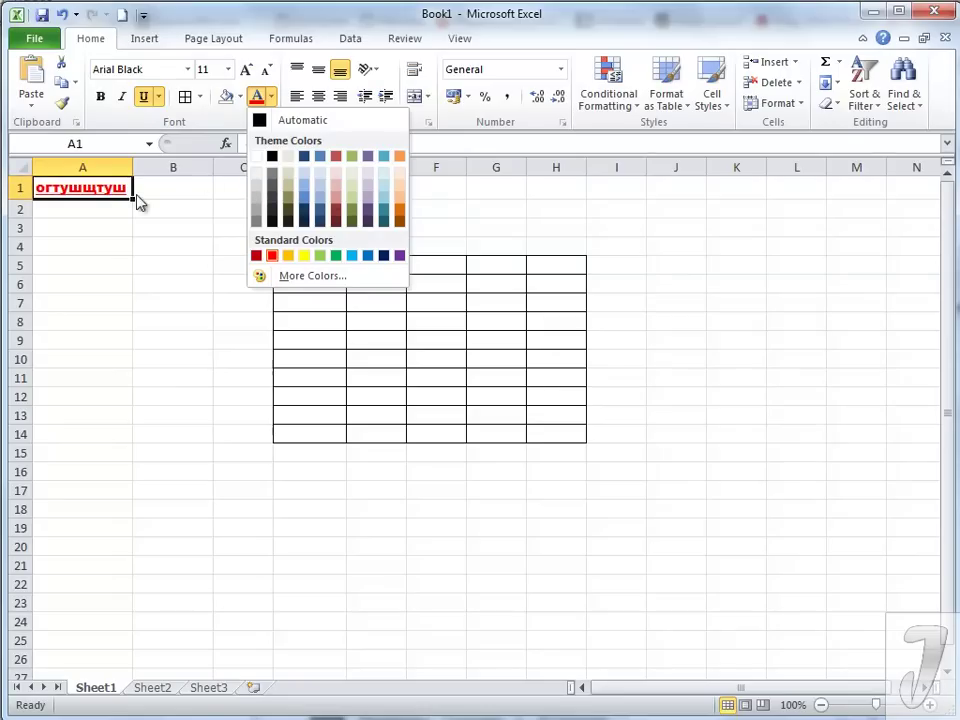
click(100, 187)
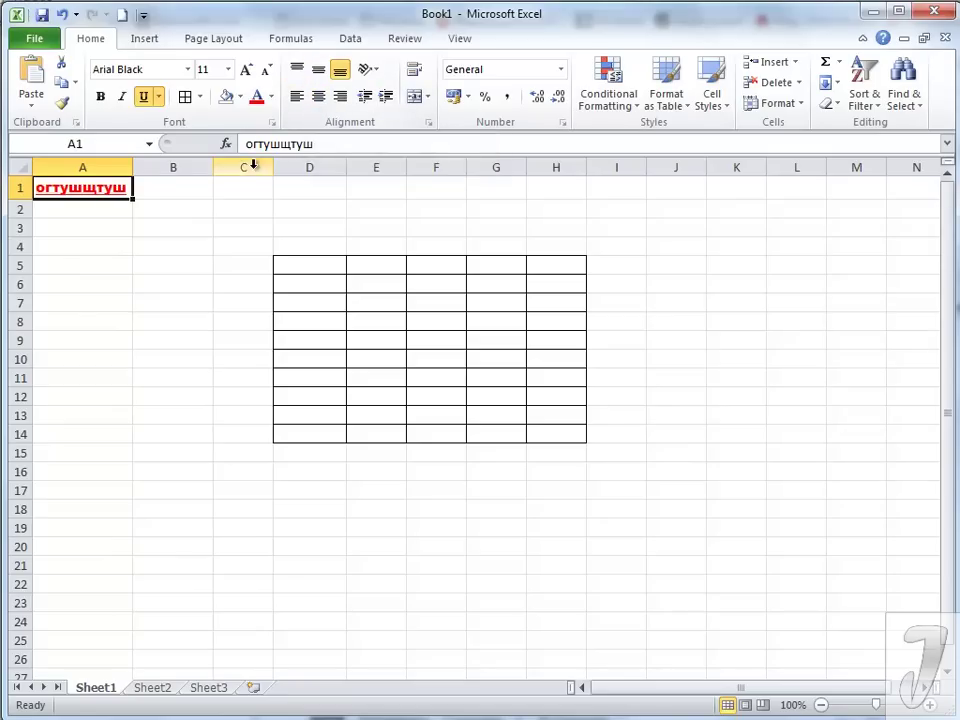
Merge and center the bordered range D5:H14 into one cell.
drag(297, 260, 553, 429)
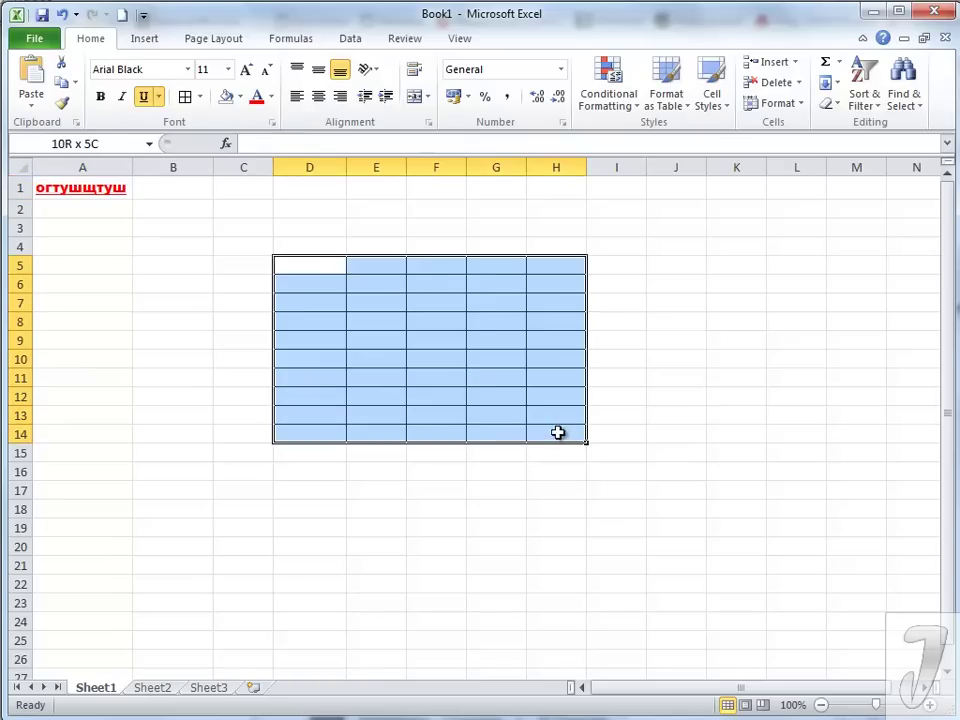
click(416, 96)
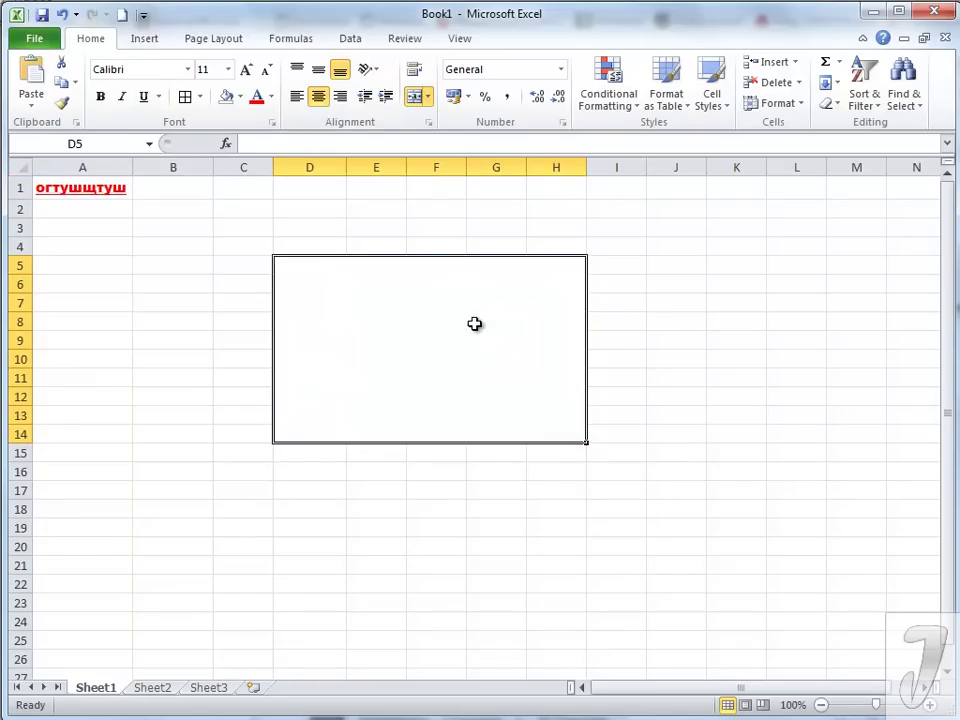
click(701, 336)
Enter "яитщуи" in the merged cell D5:H14.
click(452, 328)
text(яитщуи)
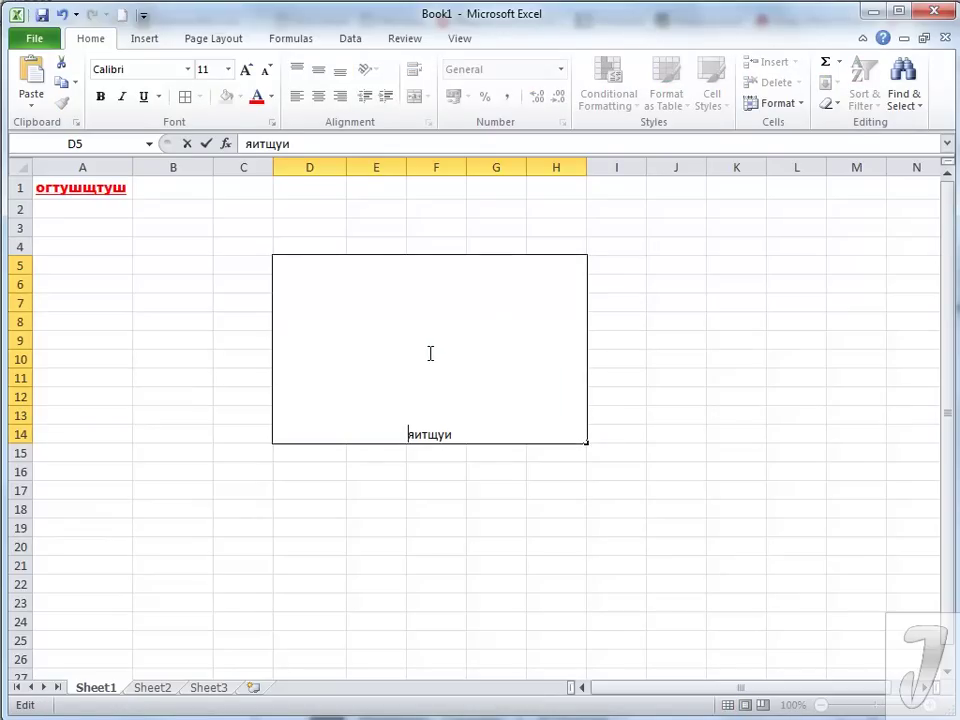
click(649, 364)
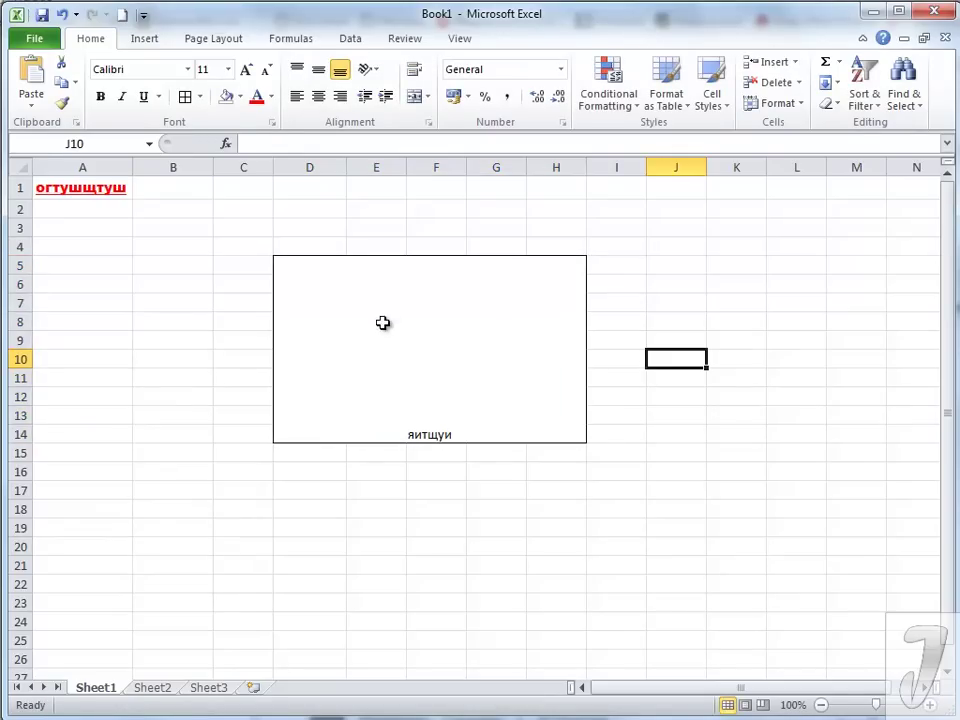
Try top, middle and bottom vertical alignment on the text in the merged cell.
click(297, 70)
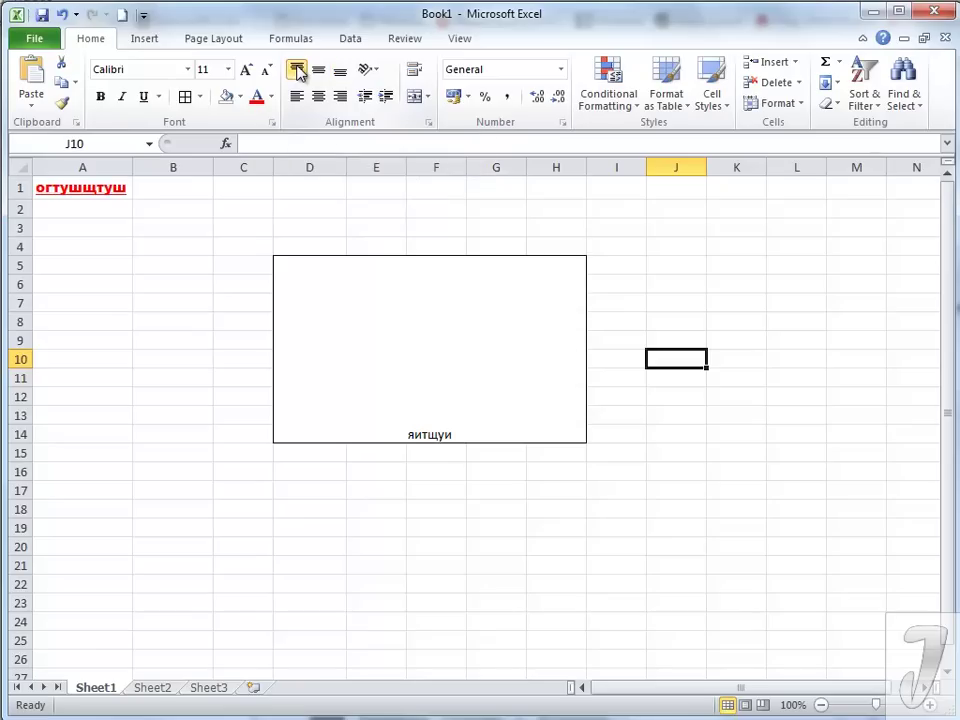
click(370, 278)
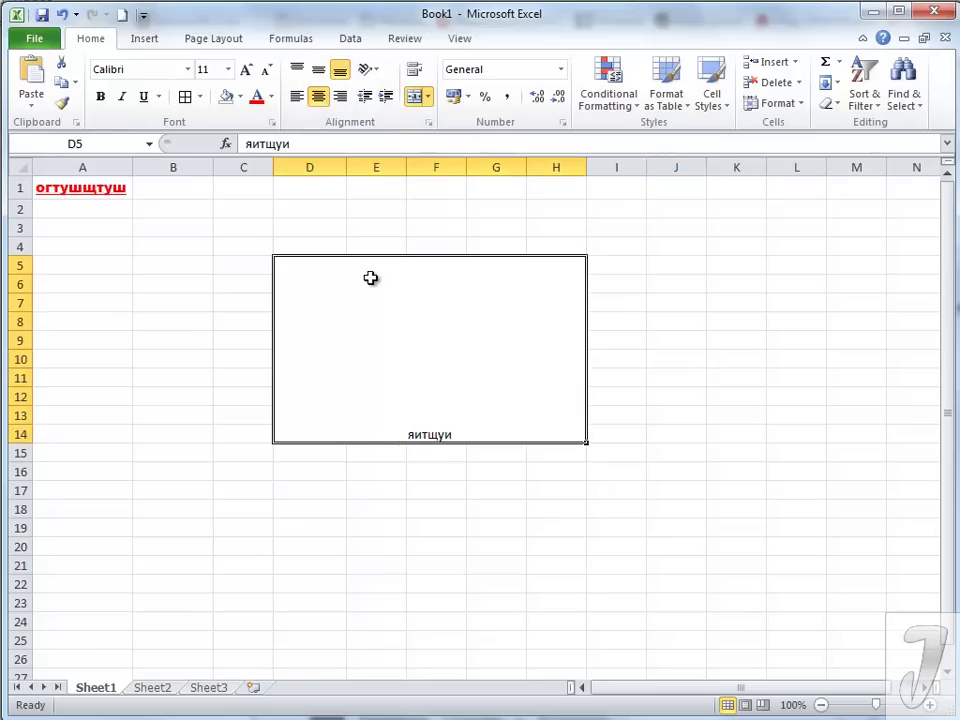
click(298, 70)
click(319, 75)
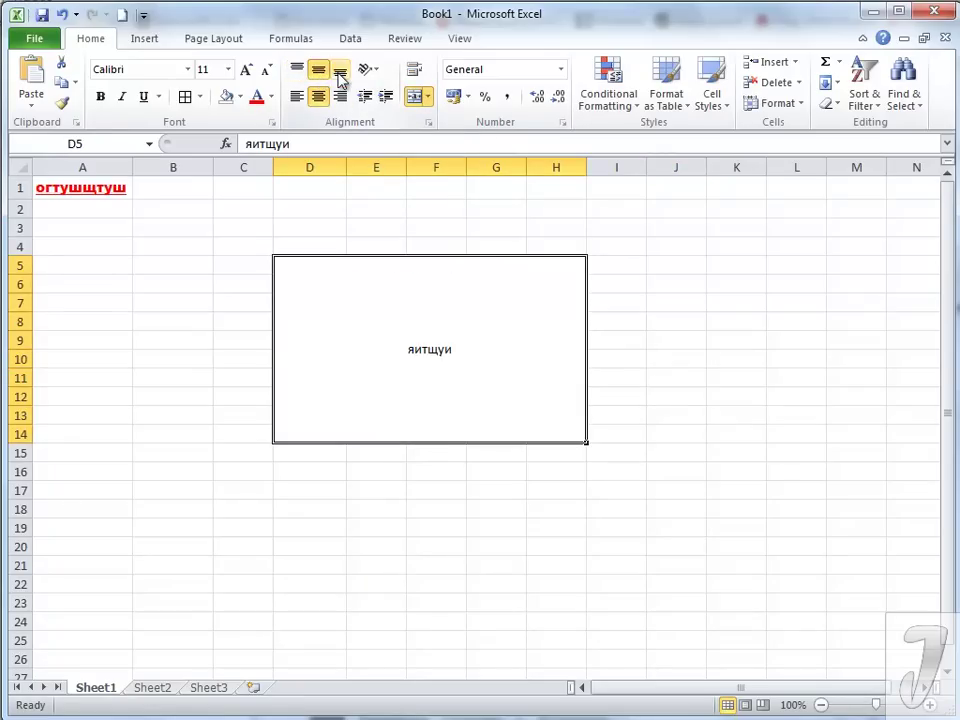
click(338, 75)
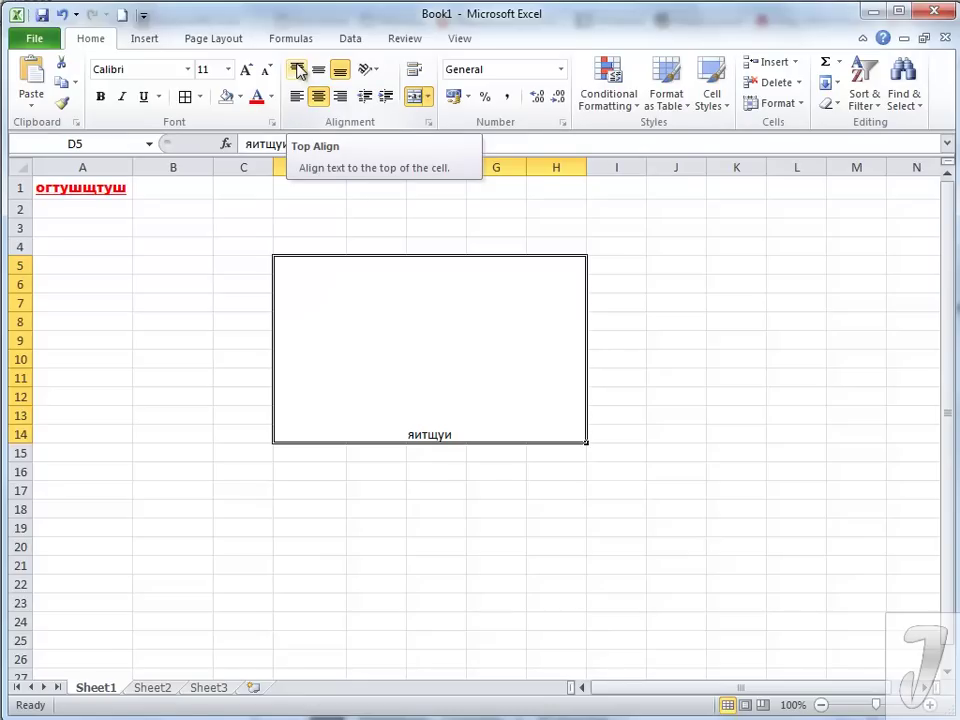
Try left and right alignment on the merged cell's text and set it to centered horizontally and middle-aligned vertically.
click(296, 97)
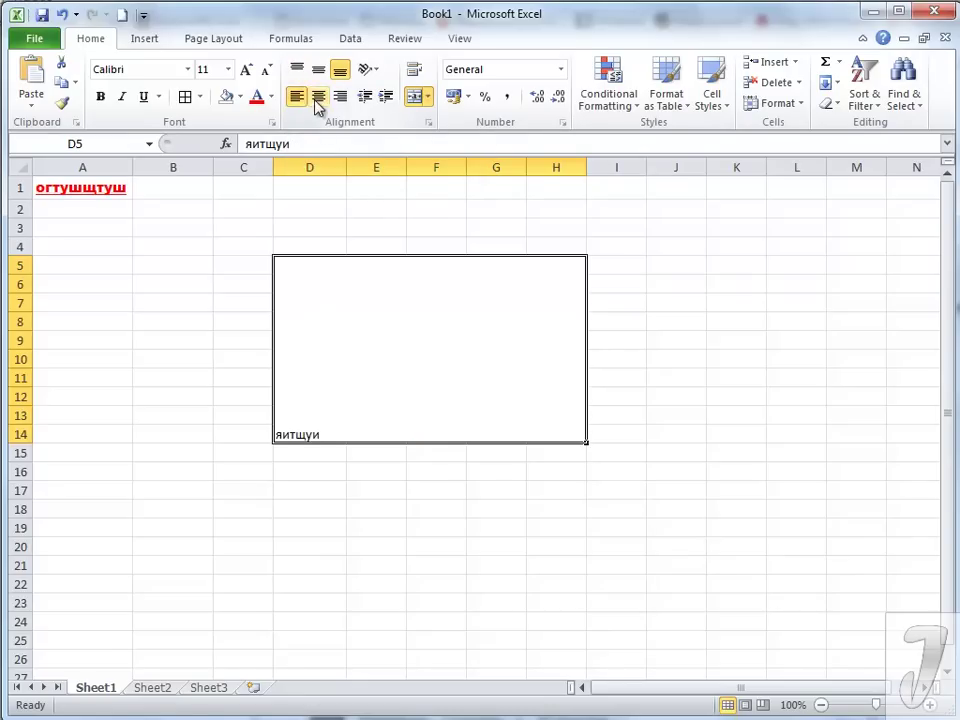
click(318, 97)
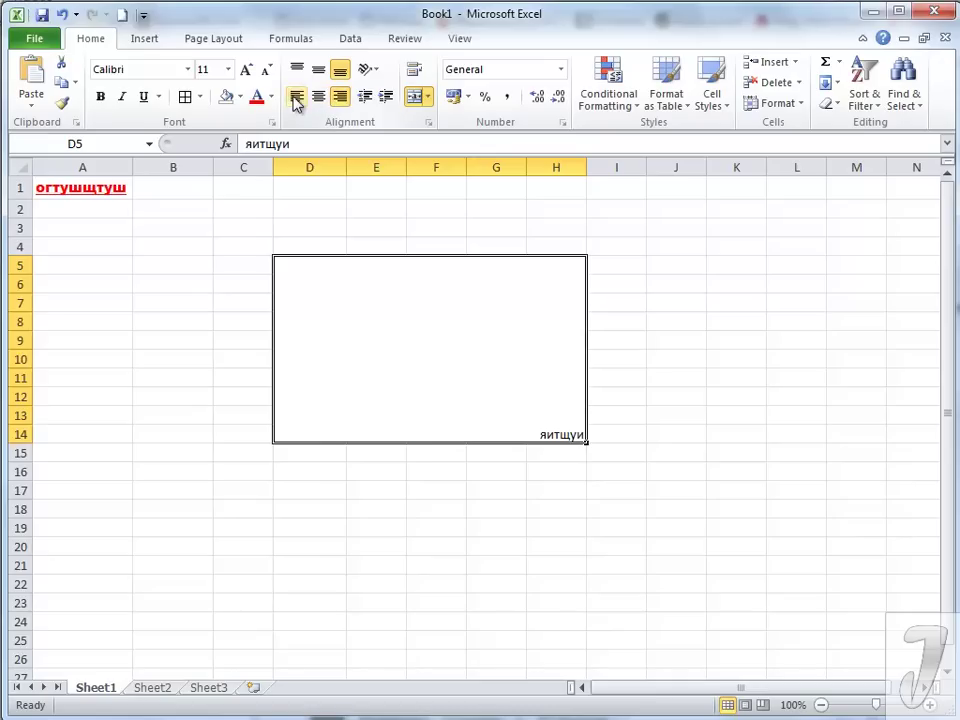
click(296, 97)
click(317, 97)
click(340, 97)
click(317, 97)
click(318, 69)
Try Angle Counterclockwise and Vertical Text on the merged cell's text and set its orientation to Rotate Text Up.
click(370, 70)
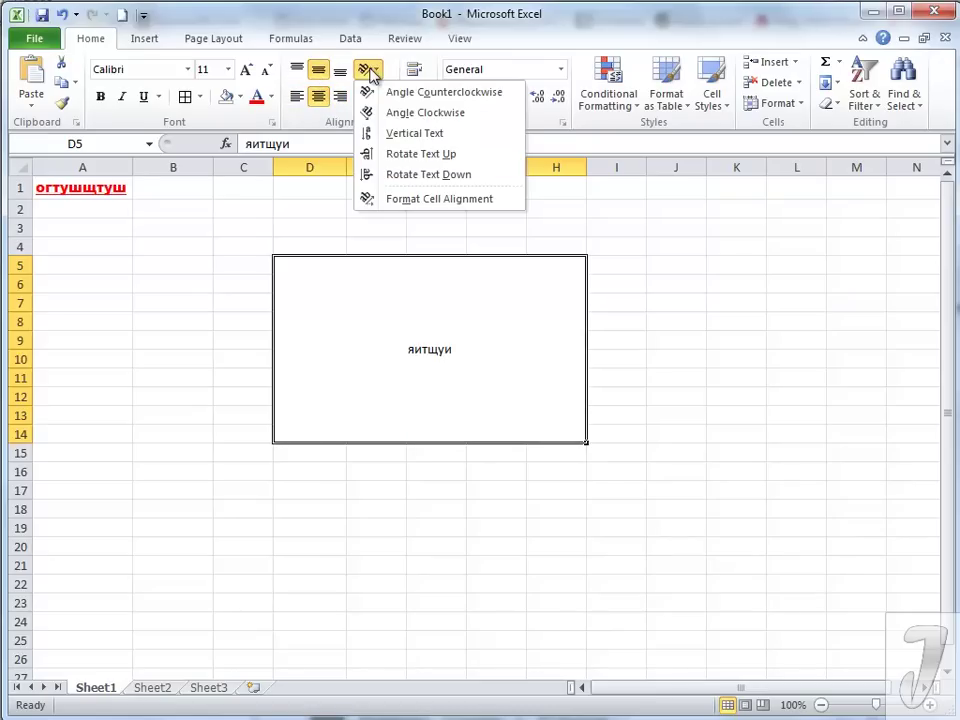
click(389, 97)
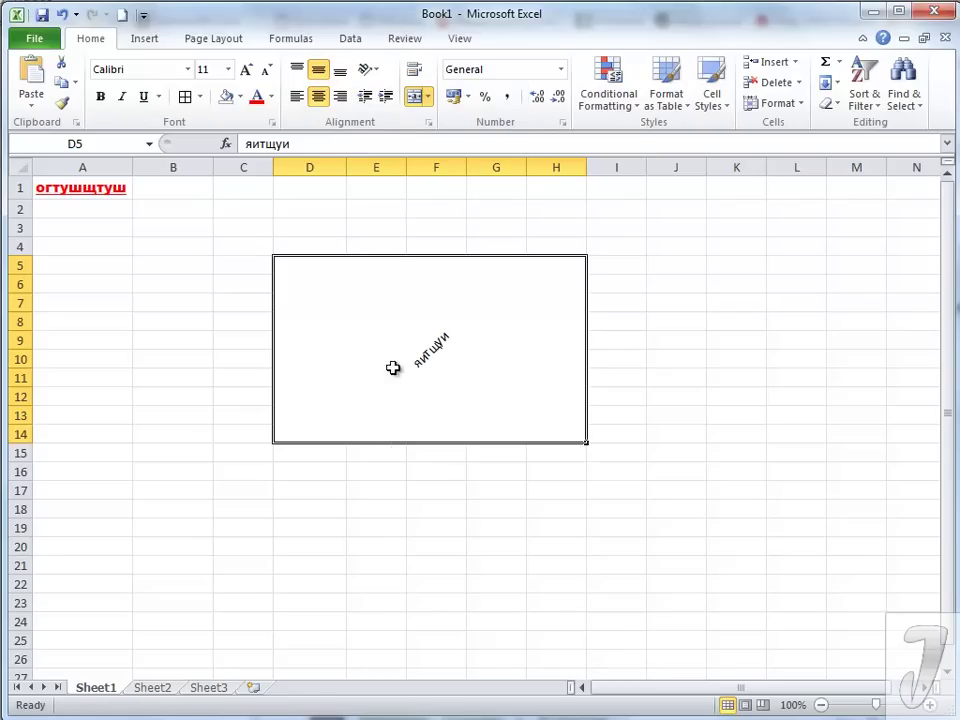
click(378, 72)
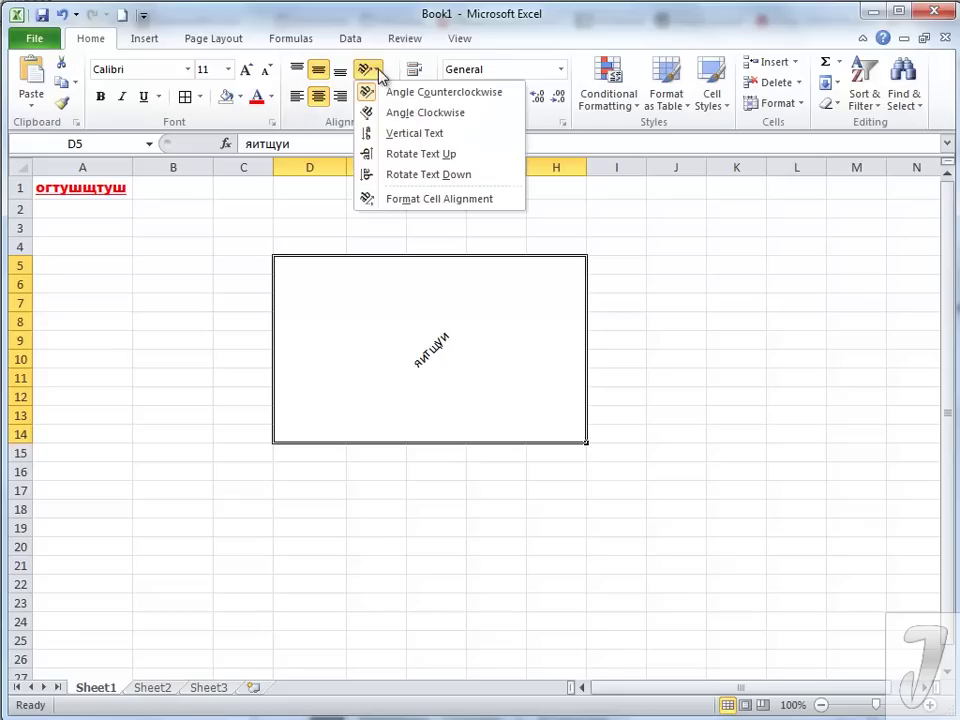
click(394, 134)
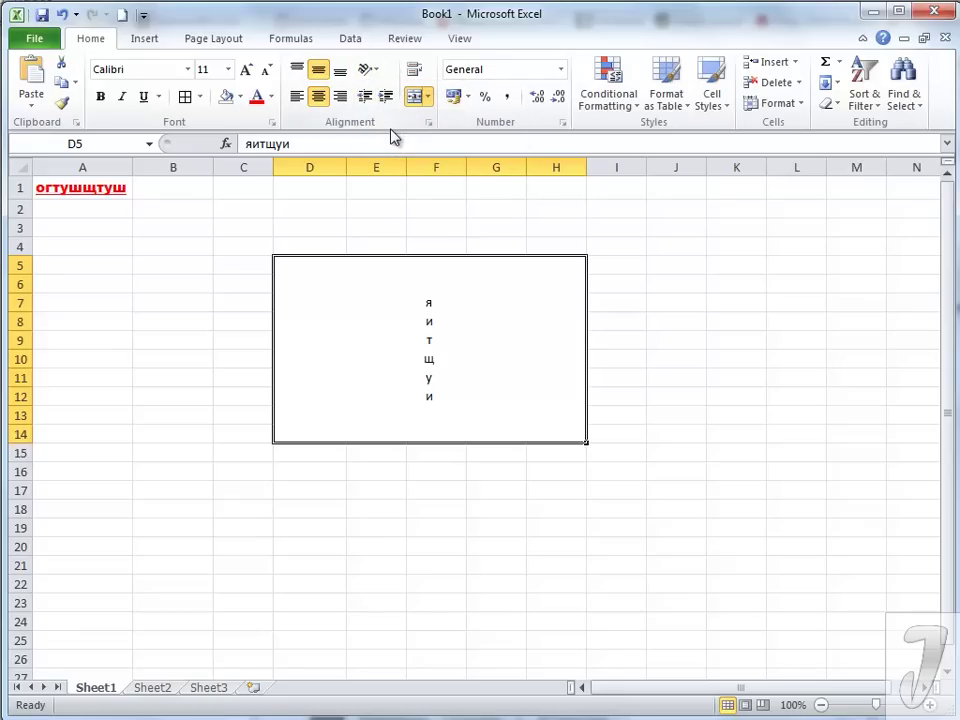
click(370, 72)
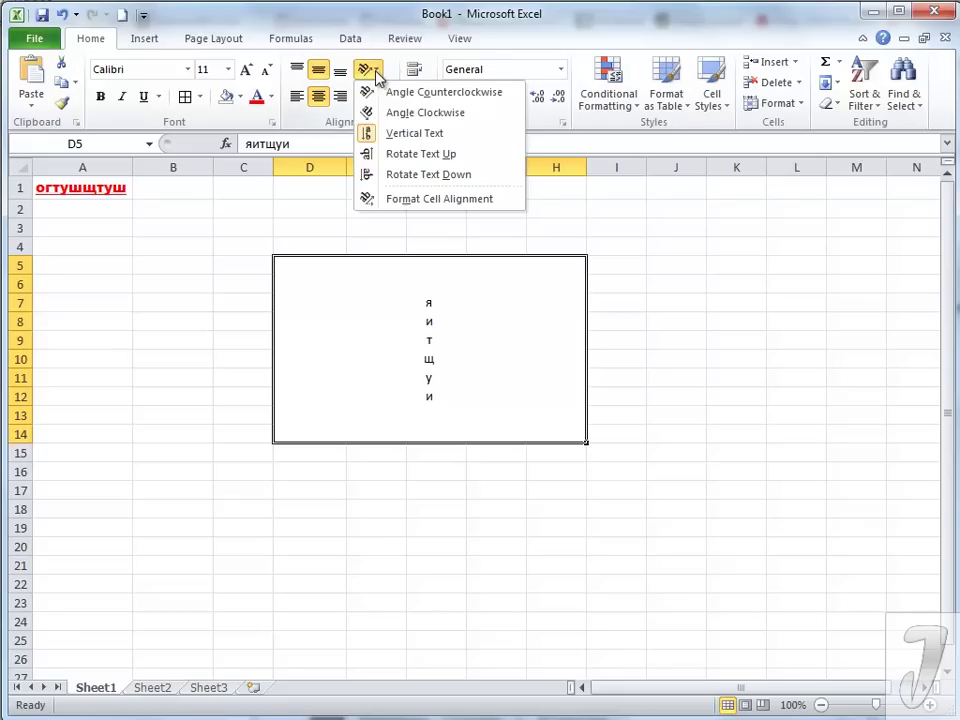
click(413, 155)
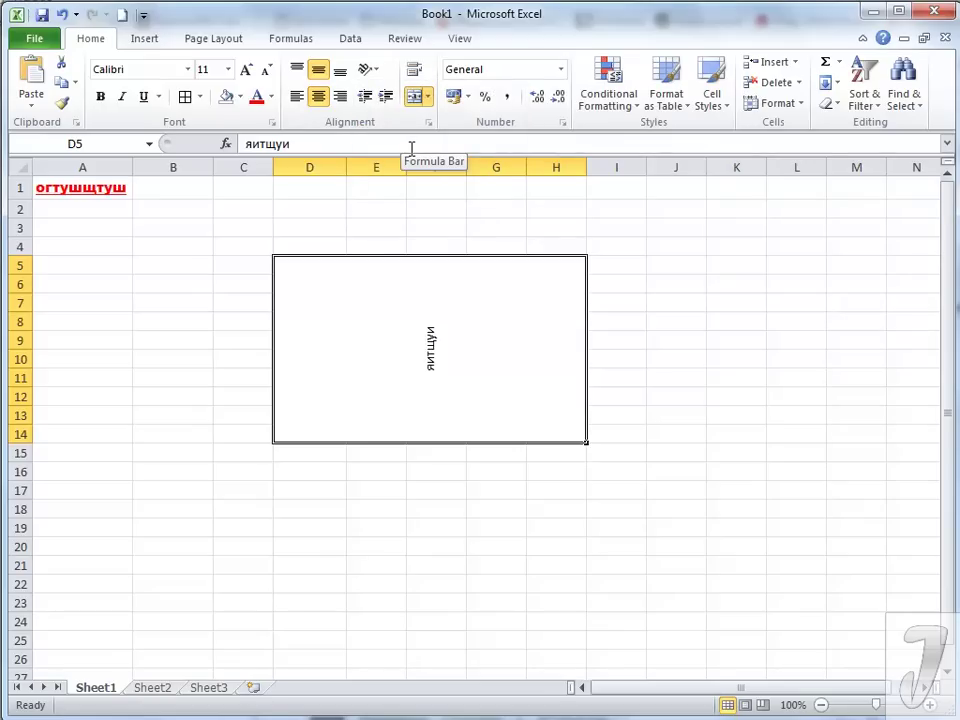
click(370, 70)
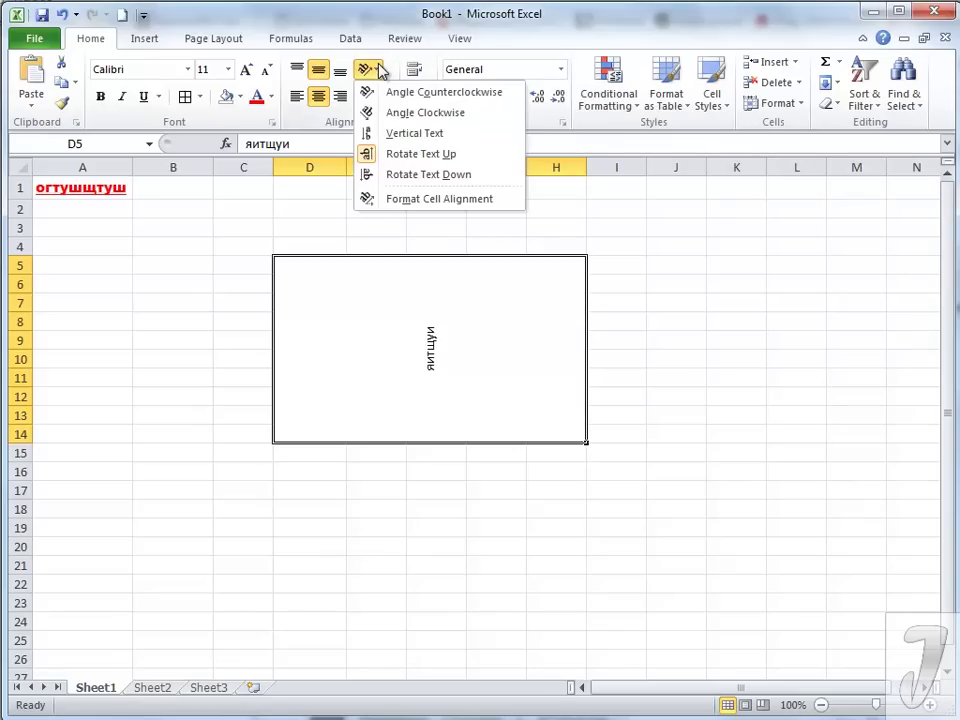
click(420, 199)
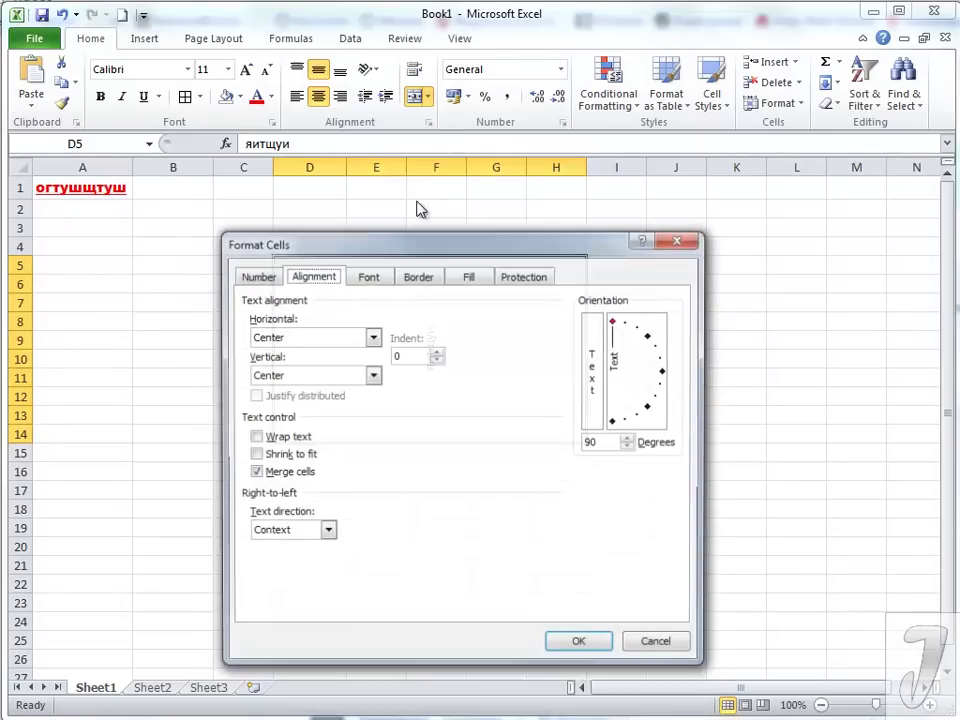
drag(441, 242, 879, 167)
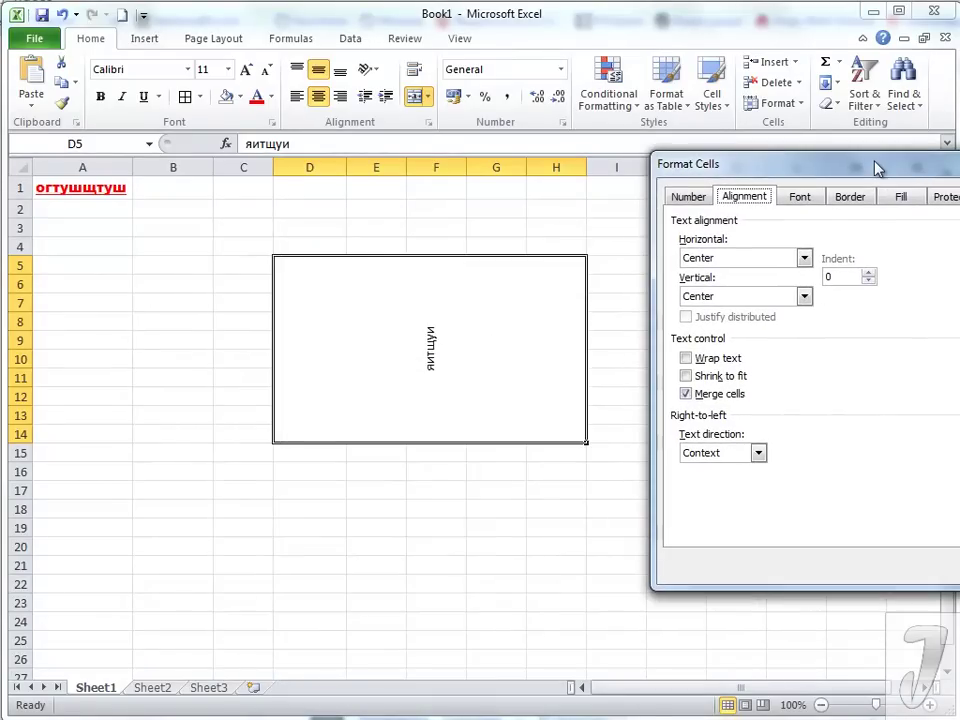
key(Escape)
Try increasing and decreasing the indent of the merged cell's text, and leave it indented well in from the edge.
click(386, 96)
click(386, 96)
click(386, 96)
click(386, 96)
click(386, 96)
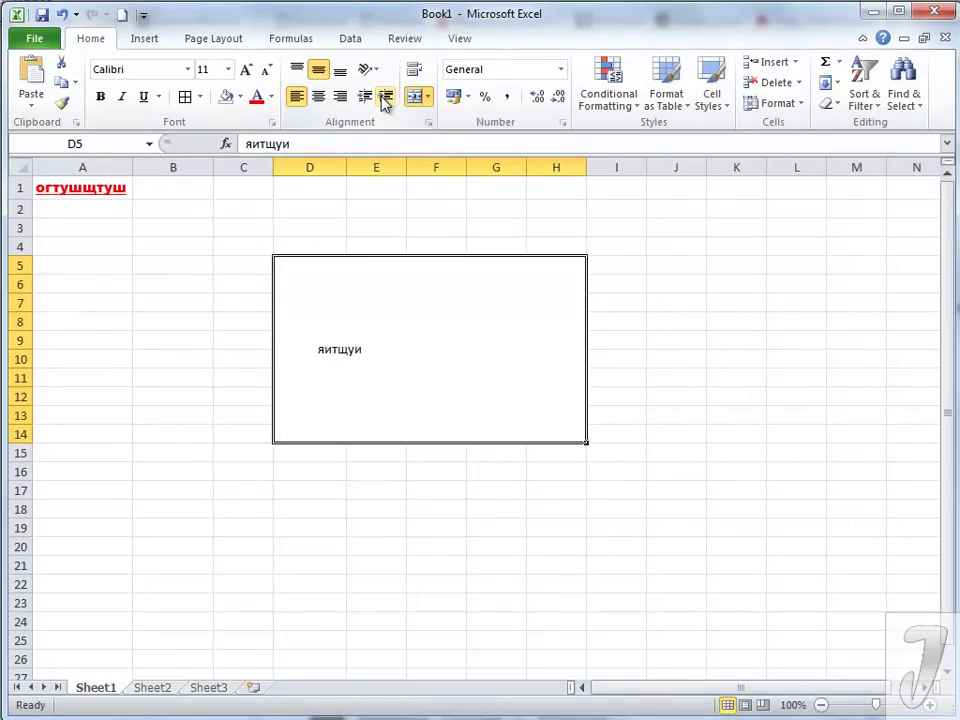
click(363, 97)
click(363, 97)
click(363, 97)
click(386, 97)
click(386, 97)
click(386, 97)
click(386, 97)
click(387, 98)
click(387, 98)
click(387, 98)
click(387, 98)
click(387, 98)
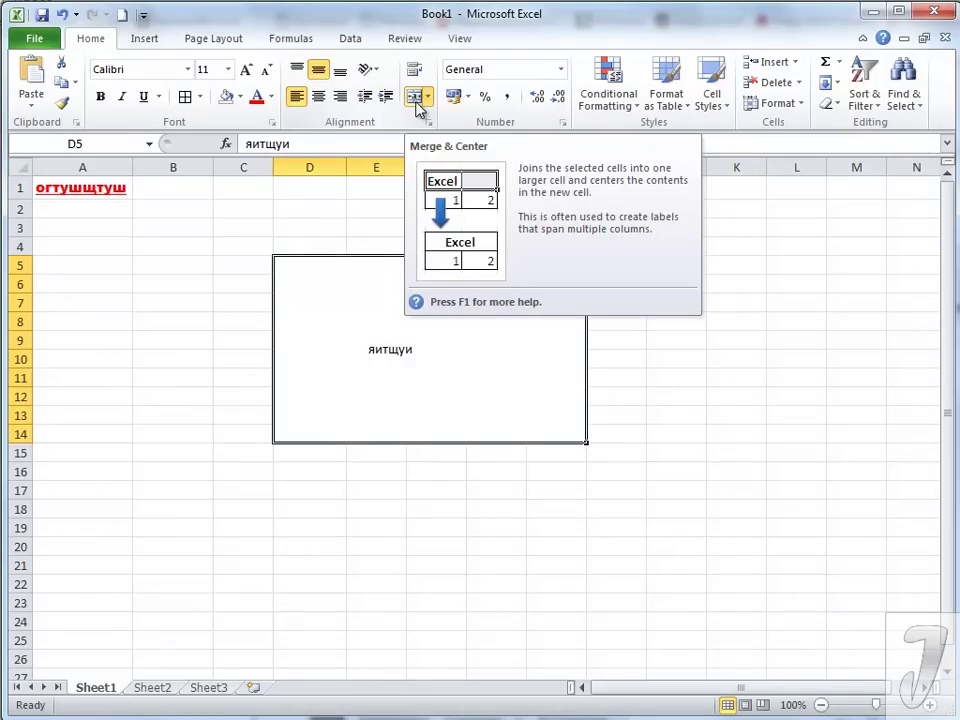
Delete the merged cell D5:H14 and clear the text from cell A1.
click(409, 549)
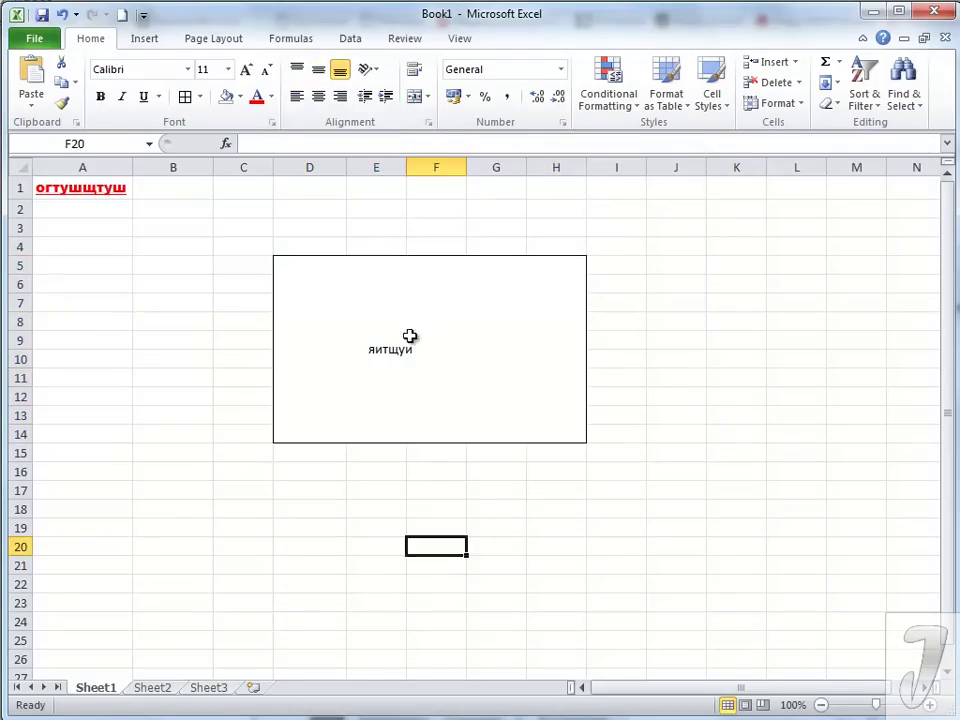
right_click(486, 306)
click(518, 446)
click(495, 499)
click(266, 289)
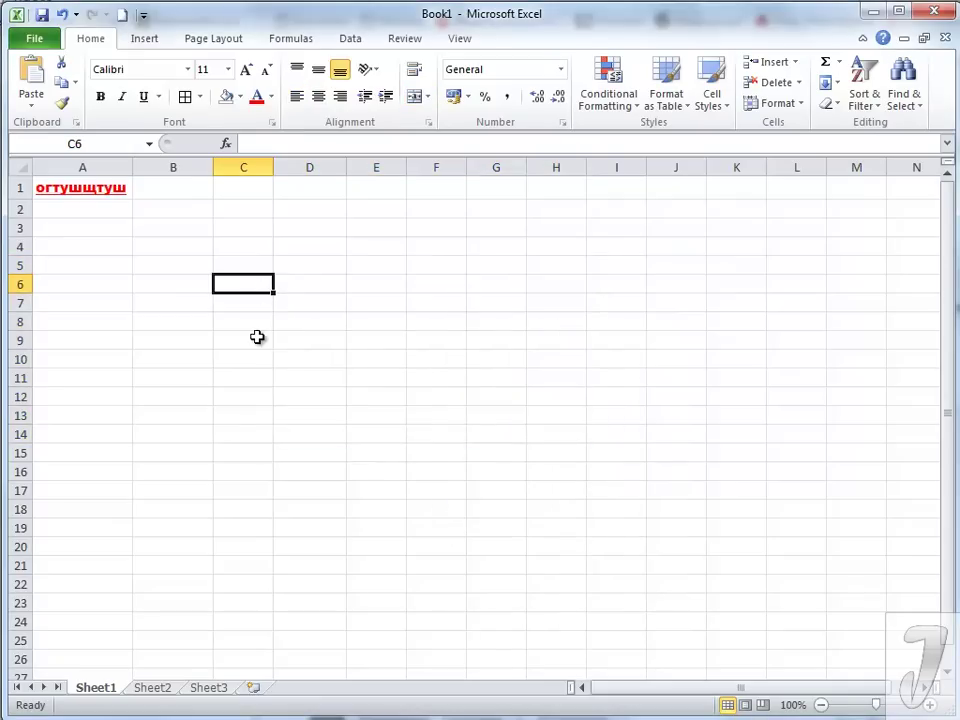
click(84, 194)
key(Delete)
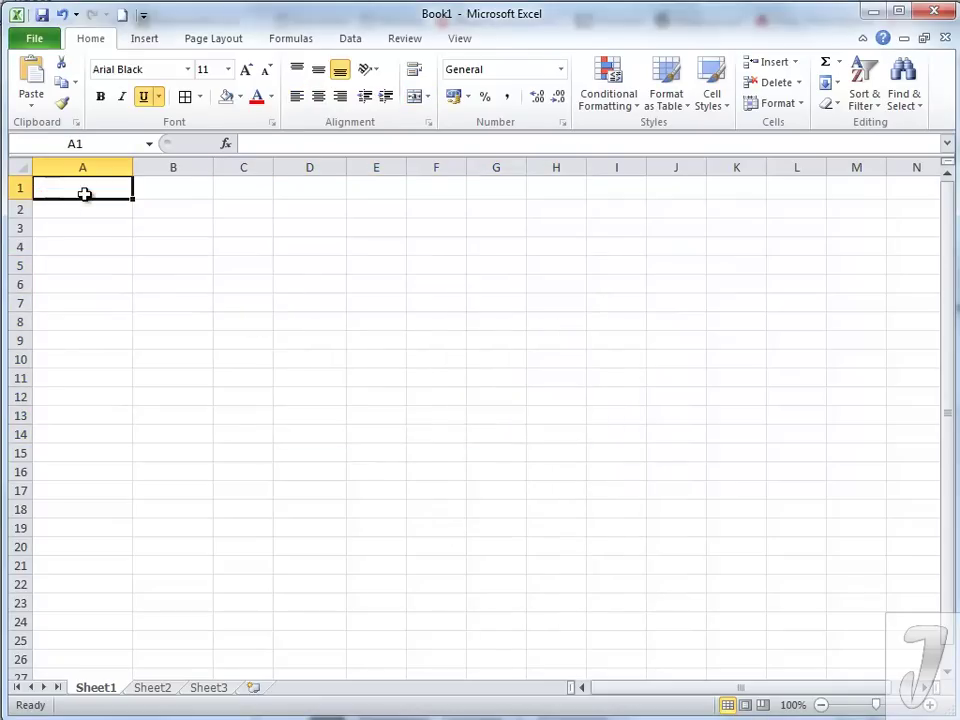
Enter "gjnwhrn" in A3, "wnmwh" in B4 and "twymnjywr" in D8.
click(252, 284)
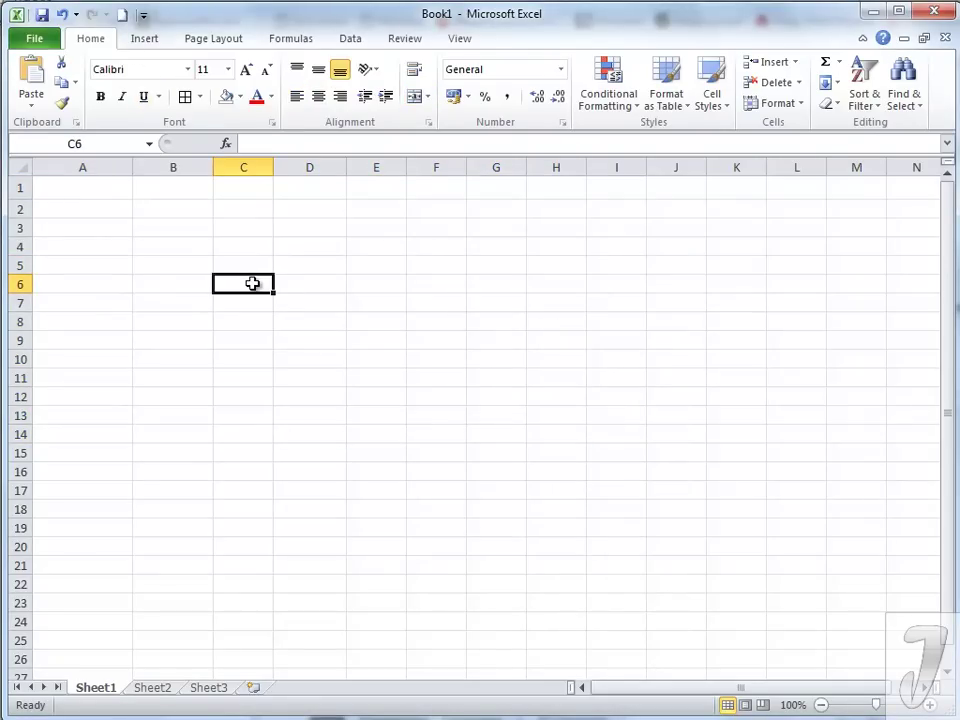
click(320, 289)
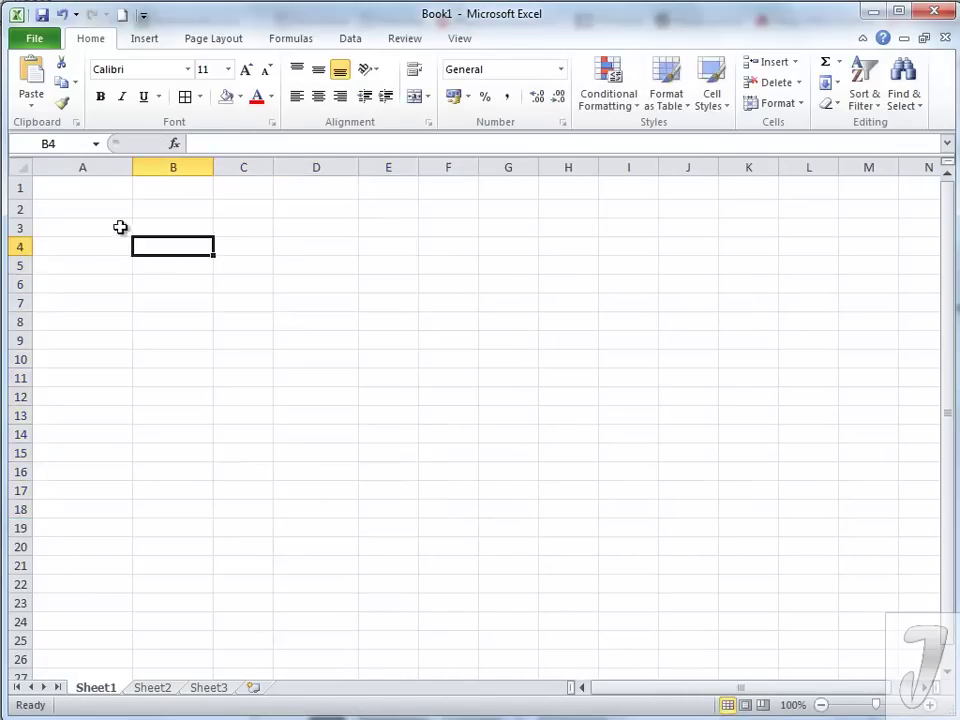
click(120, 227)
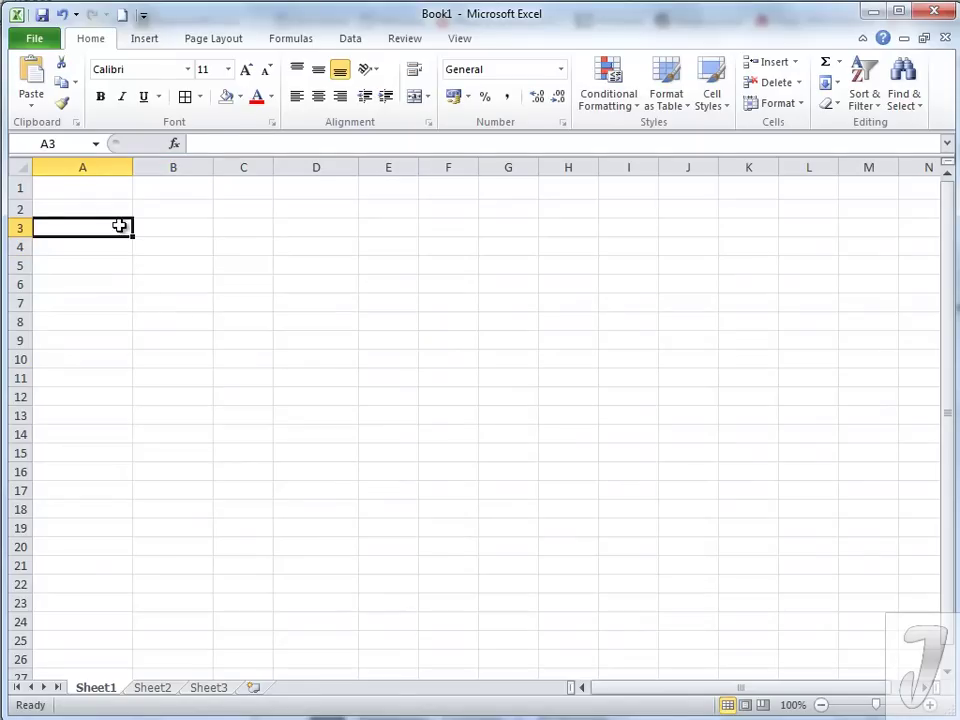
text(gjnwhrn)
click(200, 250)
text(wnmwh)
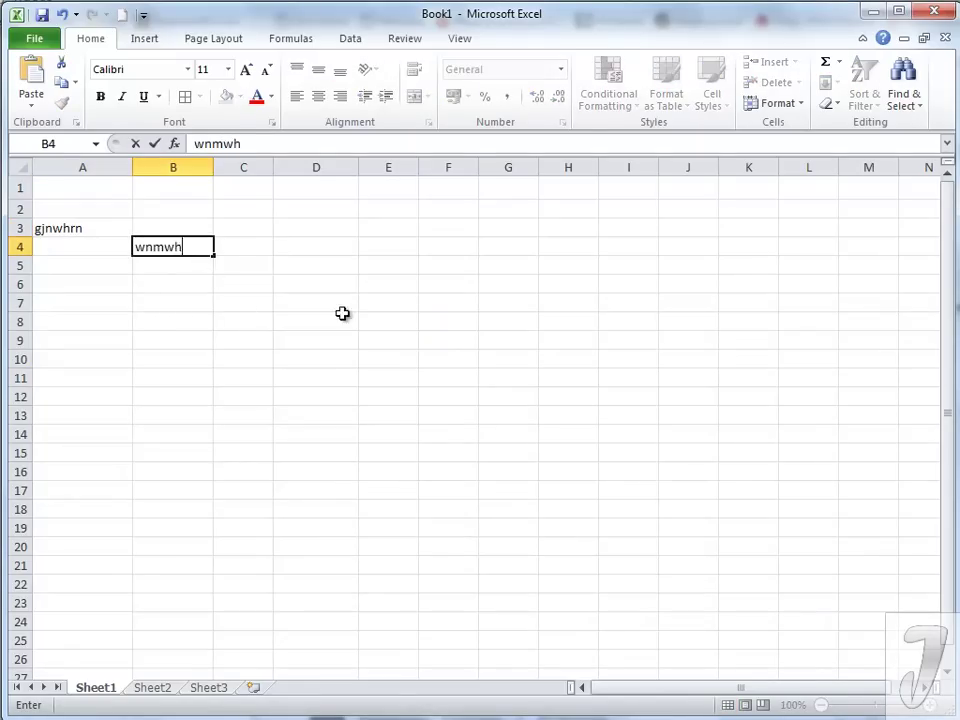
click(343, 316)
text(twymnjywr)
Enter "yrwnwry" in E6, "nywn" in B8 and "ytn" in B12.
click(388, 287)
text(yrwnwry)
click(167, 326)
text(nywn)
click(180, 394)
text(ytn)
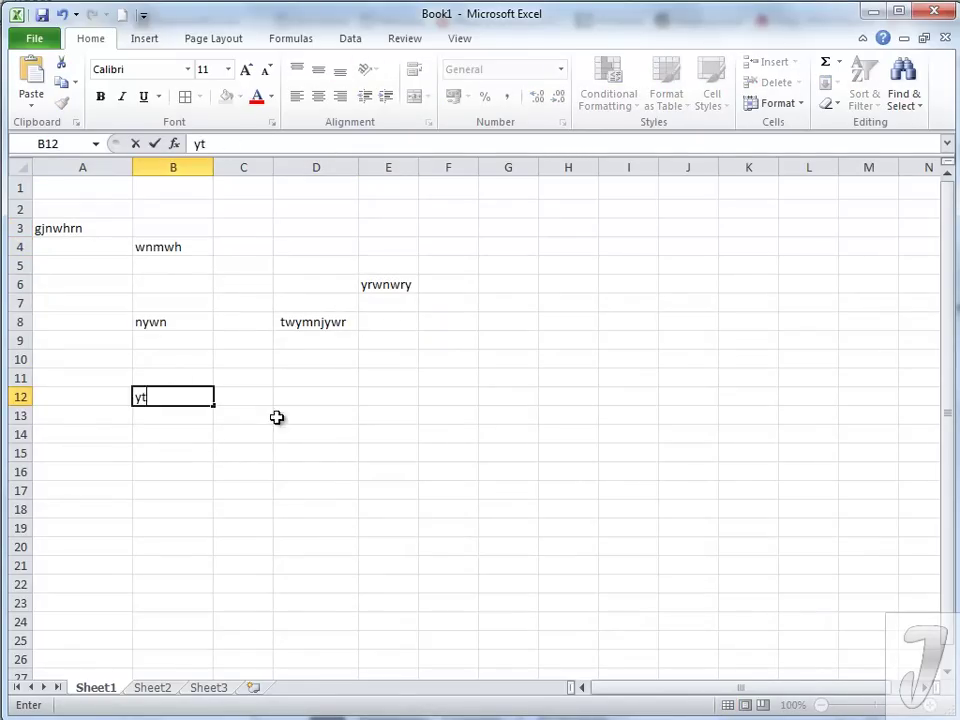
click(338, 436)
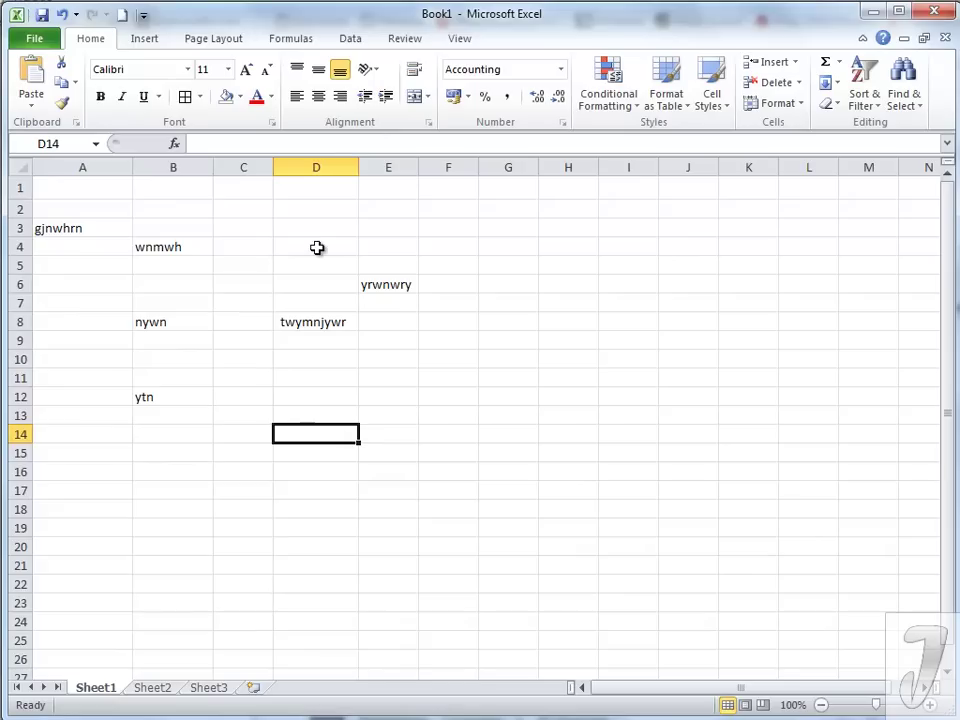
Format cell A3 with a red font color, a light tan fill and bold text.
click(70, 229)
click(257, 99)
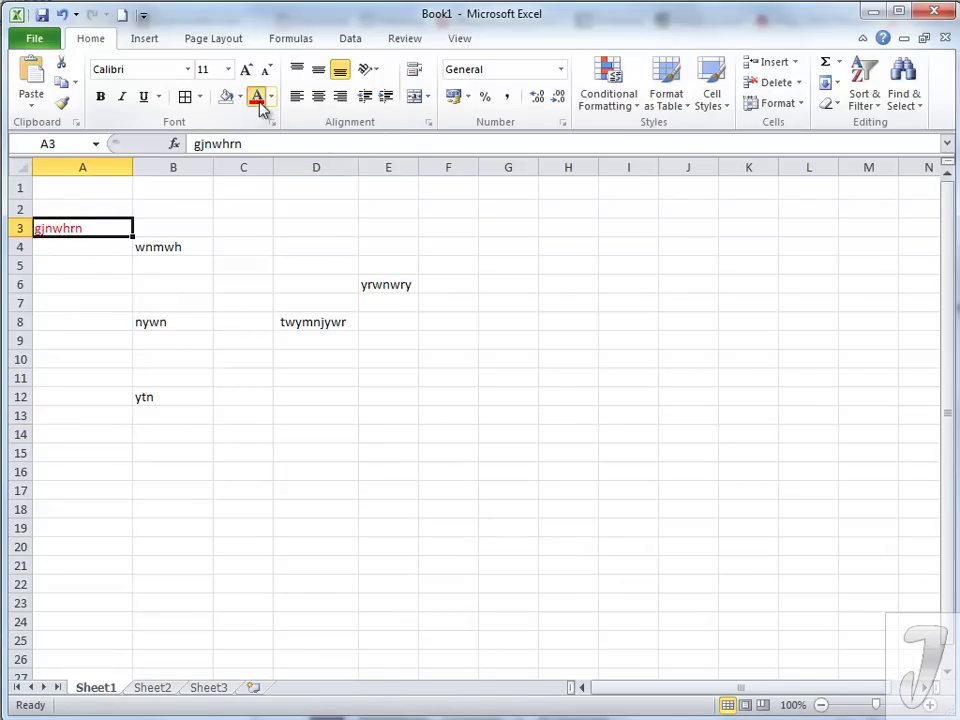
click(240, 96)
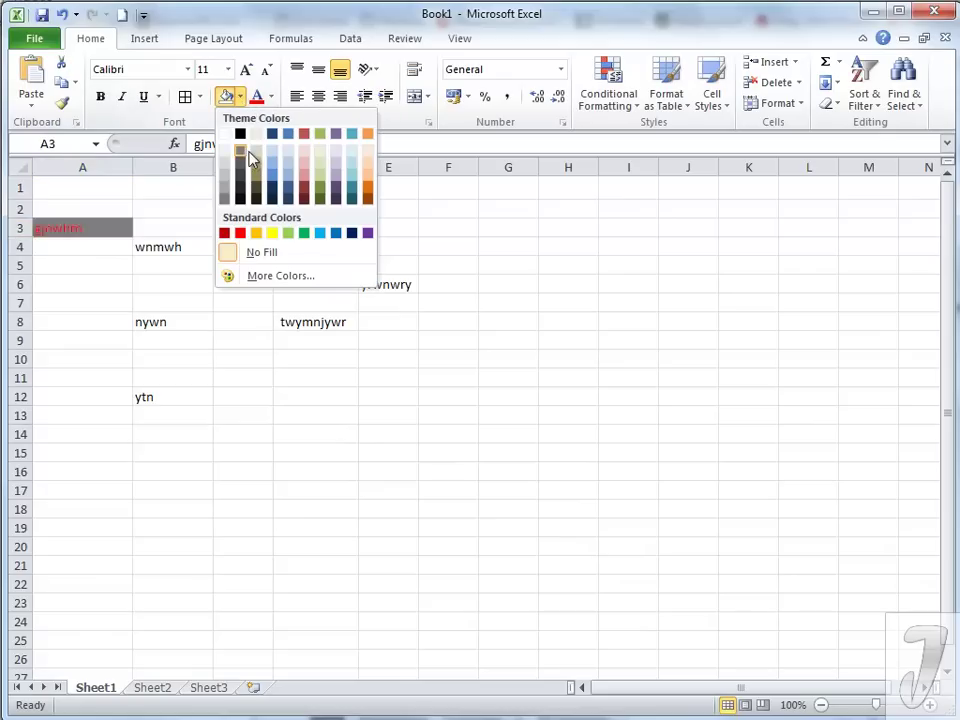
click(257, 157)
click(100, 96)
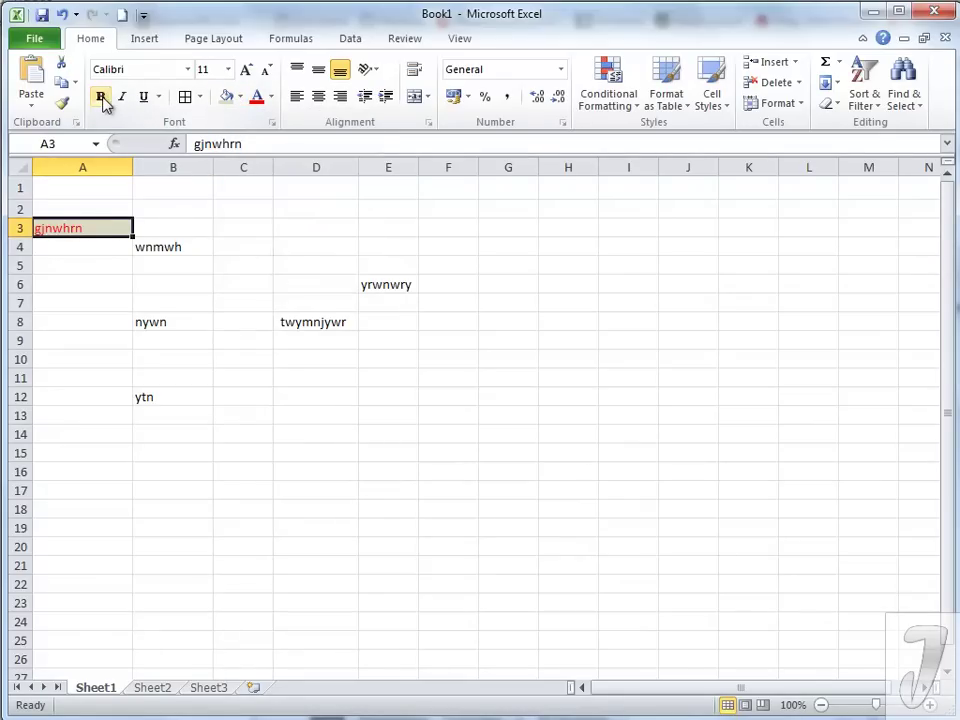
click(91, 261)
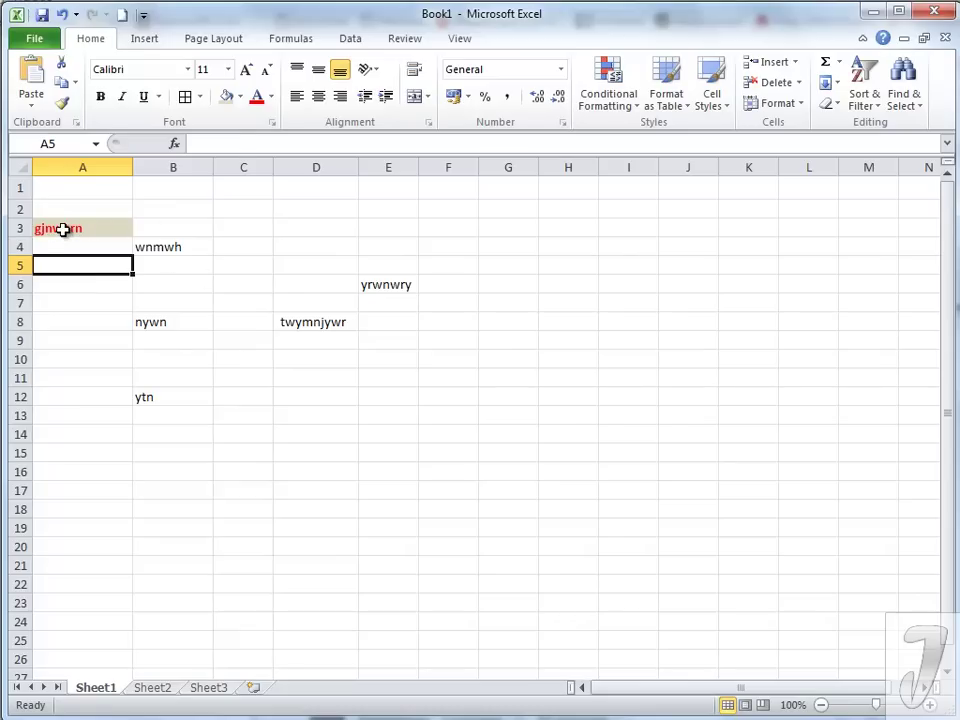
Copy the formatting of cell A3 to cell B4 with Format Painter.
click(63, 229)
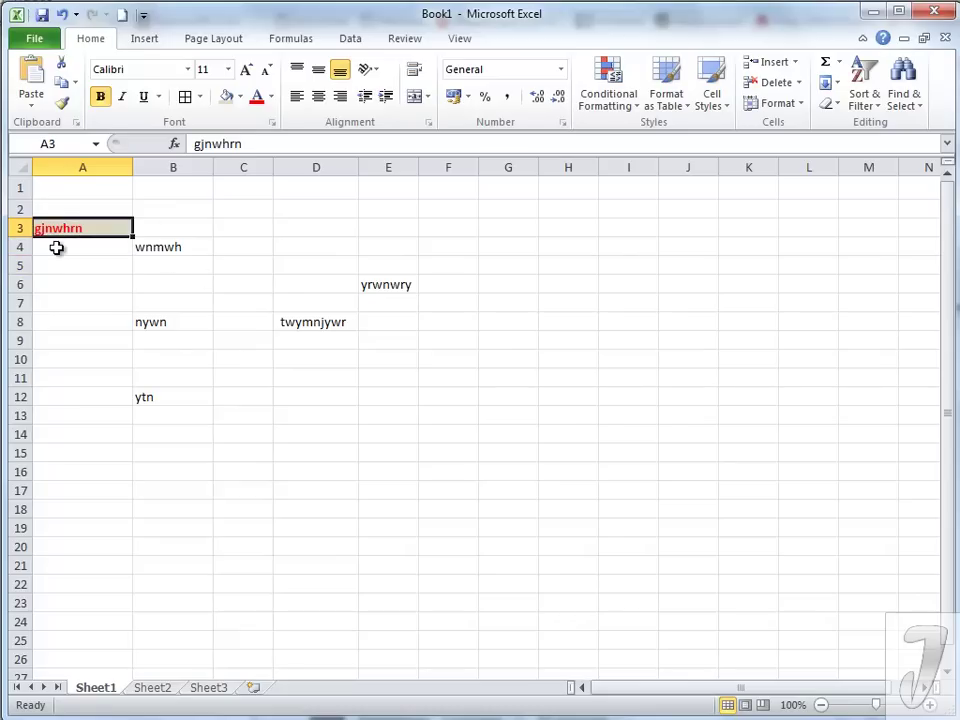
click(63, 104)
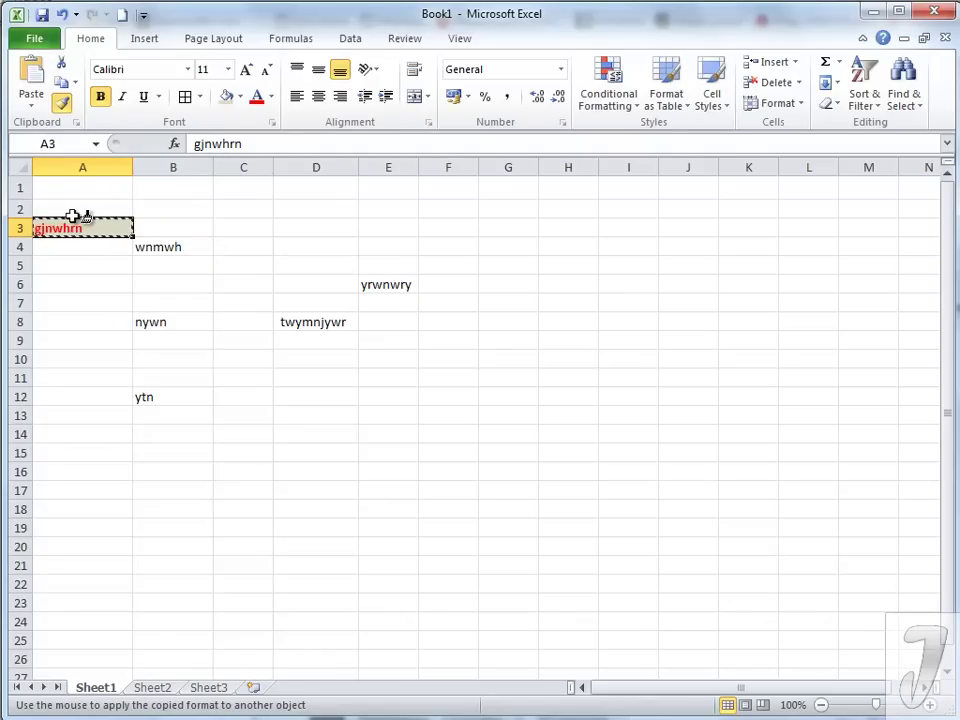
click(166, 248)
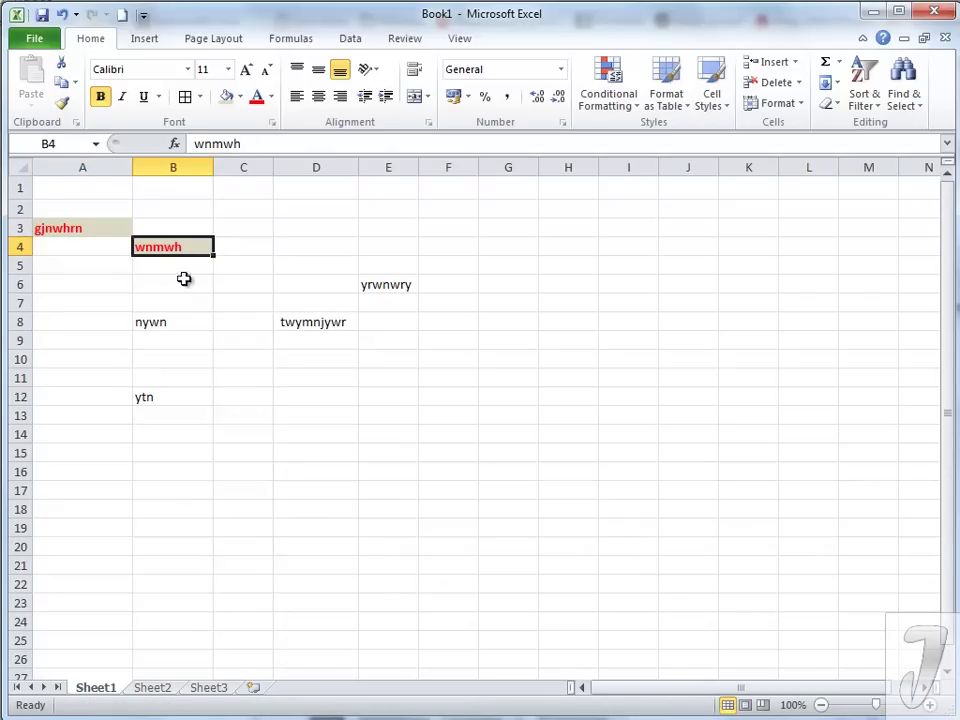
click(203, 307)
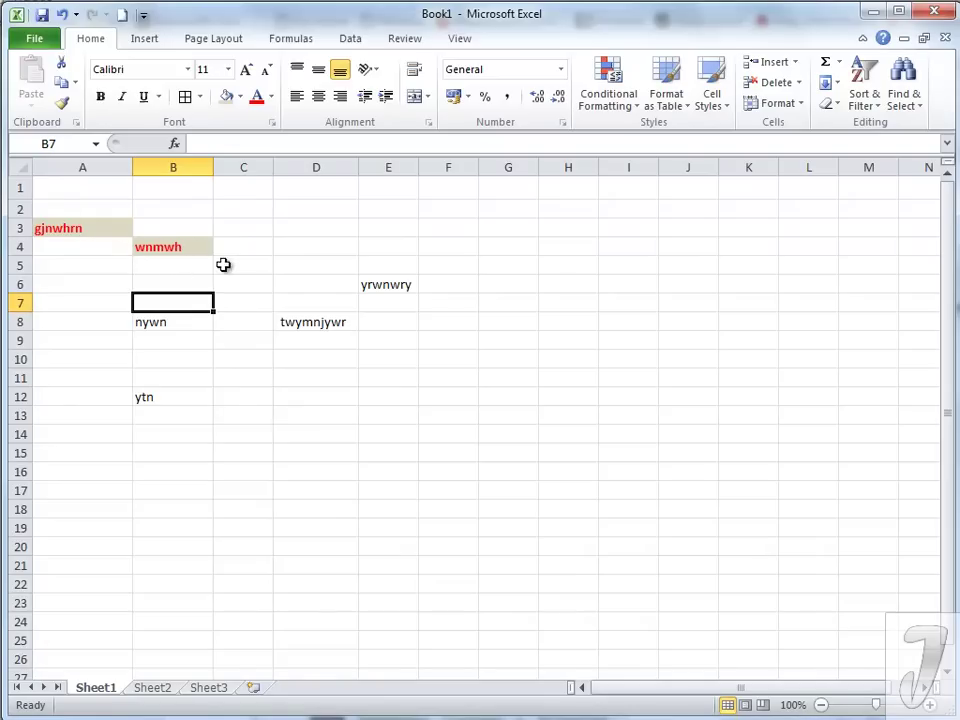
Copy the formatting of cell A3 to cell D8 with Format Painter.
click(82, 228)
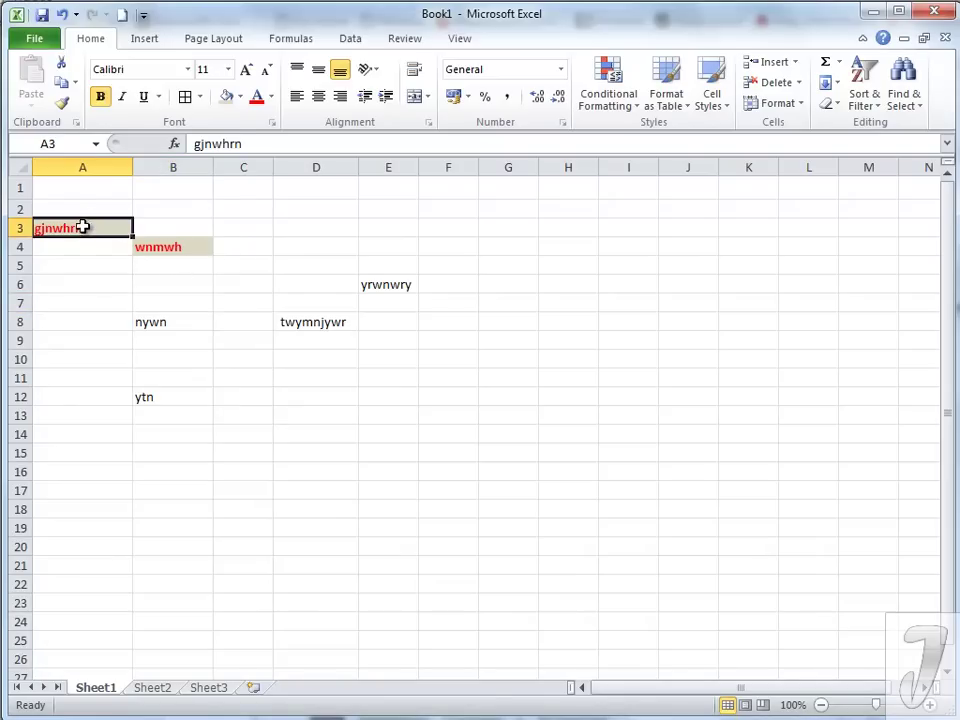
click(62, 102)
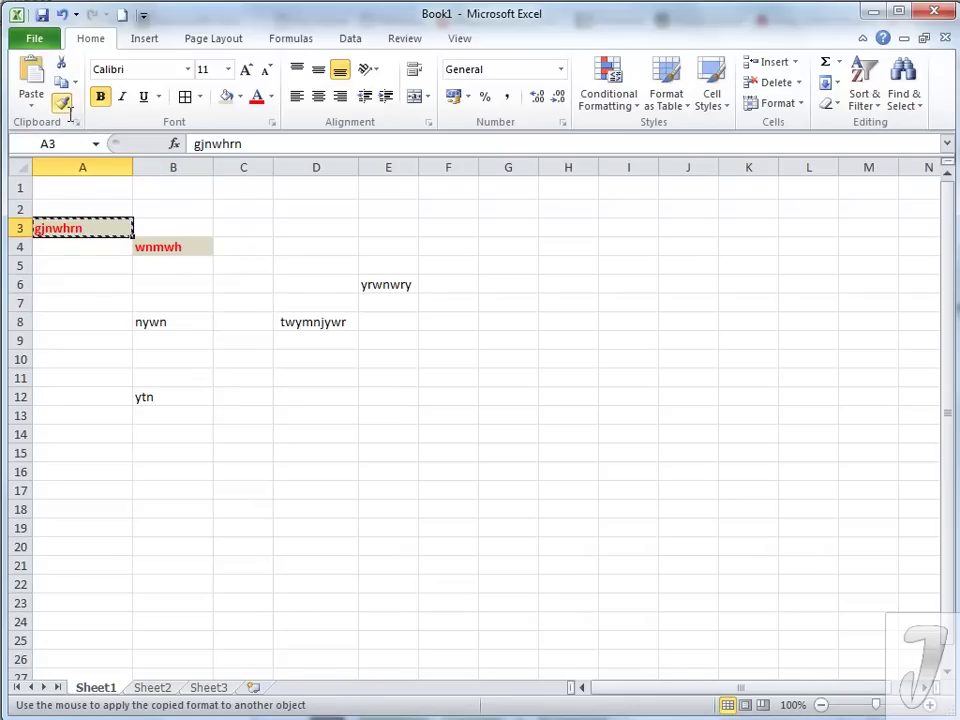
click(318, 328)
click(350, 380)
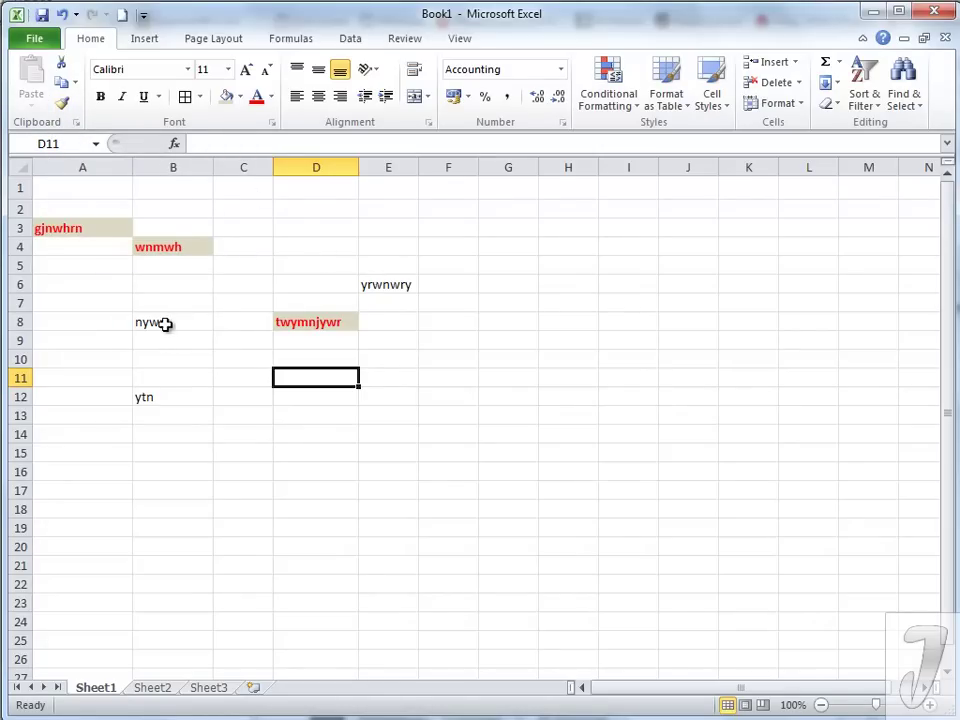
Center the text in cell B8 horizontally and copy its formatting to cell A3 with Format Painter.
click(158, 324)
click(318, 97)
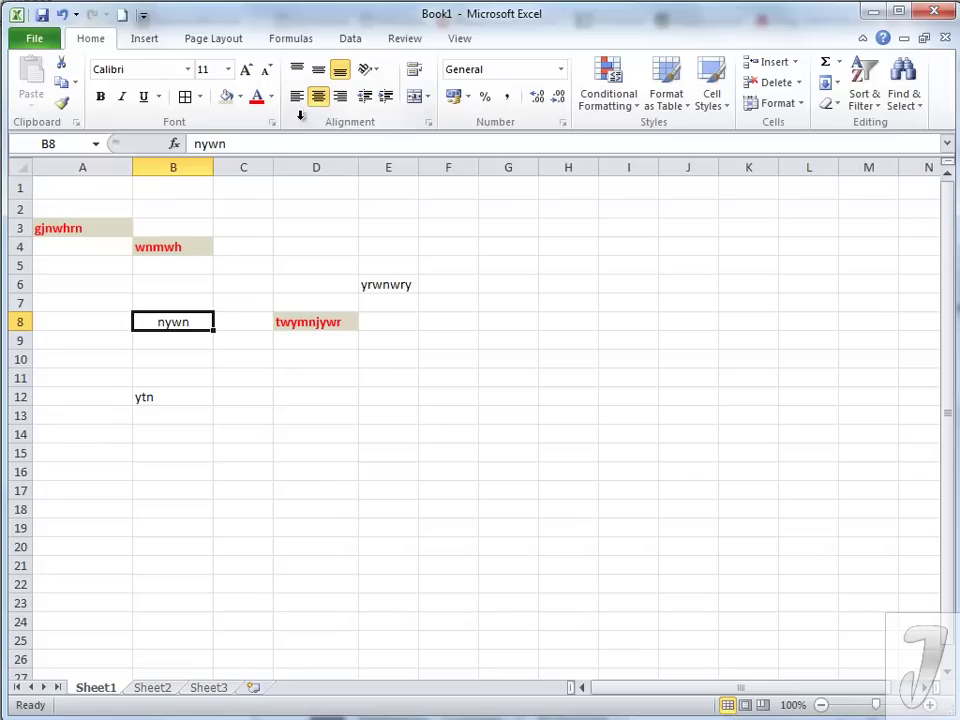
click(62, 105)
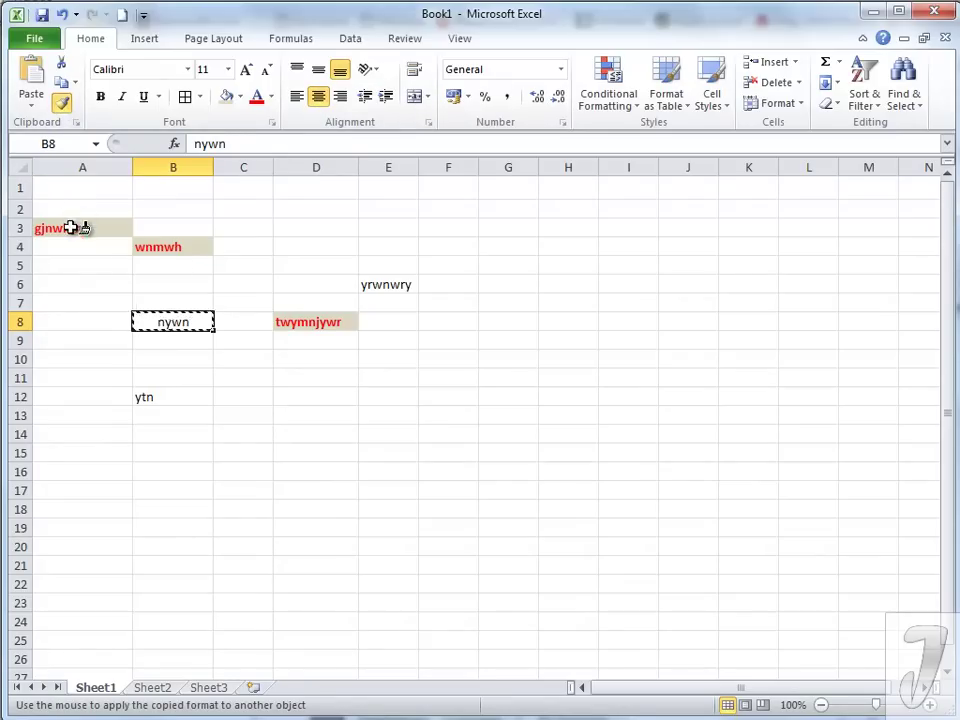
click(76, 228)
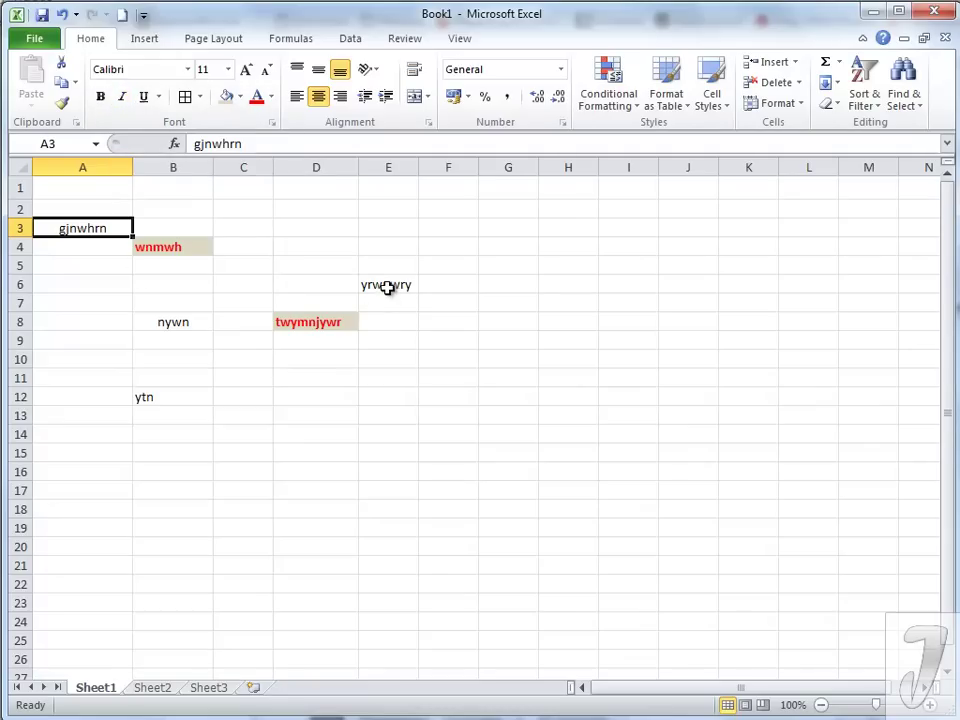
Copy the formatting of cell D8 to cell A3 with Format Painter.
click(326, 321)
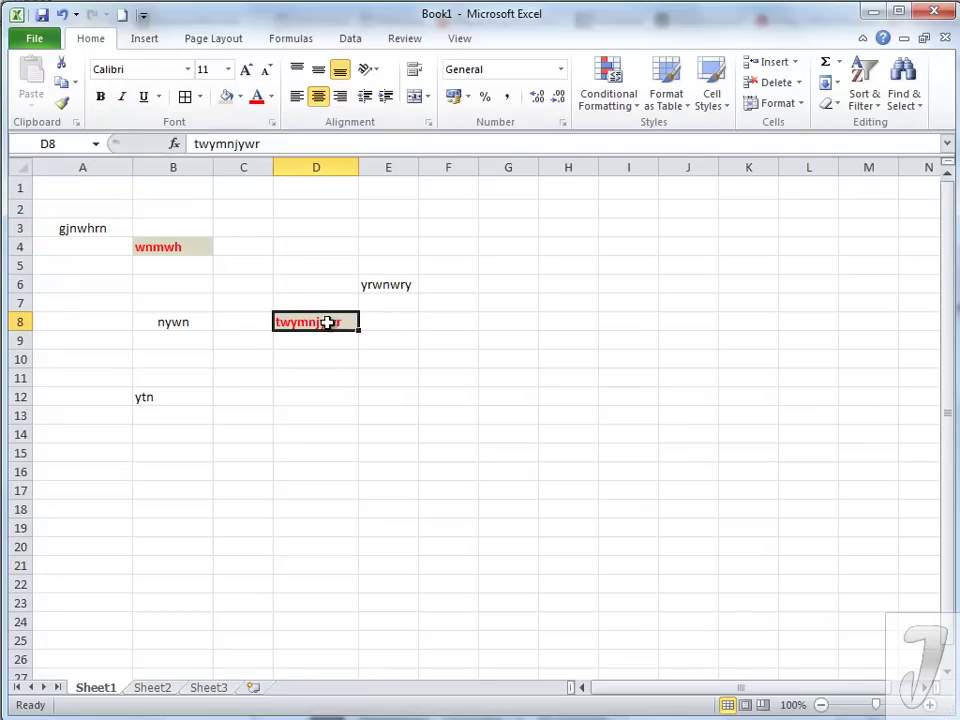
click(62, 103)
click(71, 228)
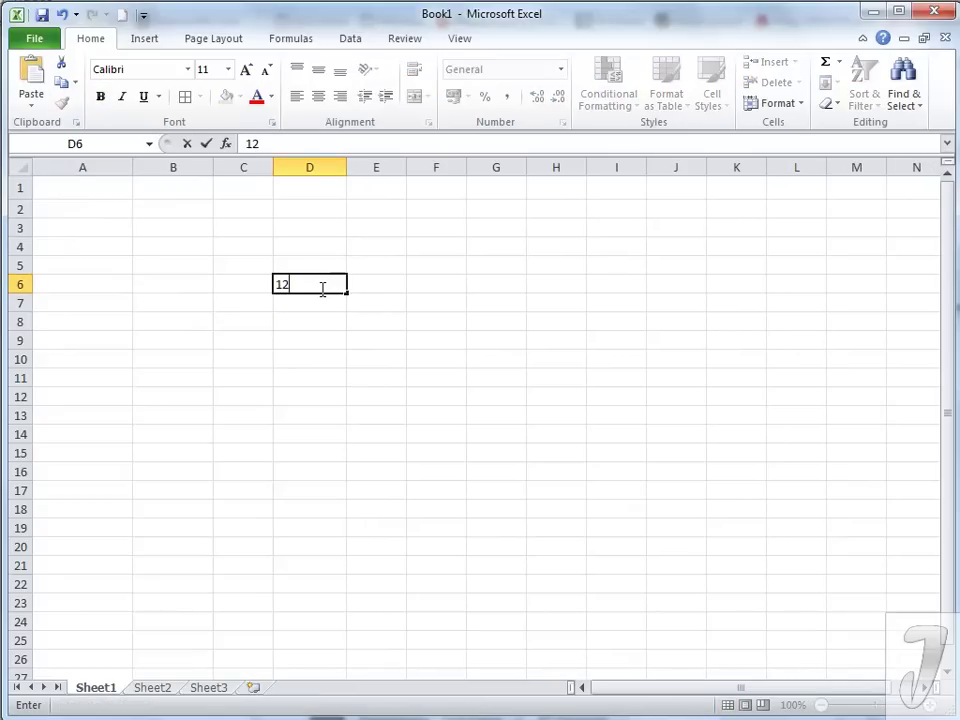
Enter the numbers 125 in D6, 26,35 in D8 and 12,3 in D9.
text(5)
key(Return)
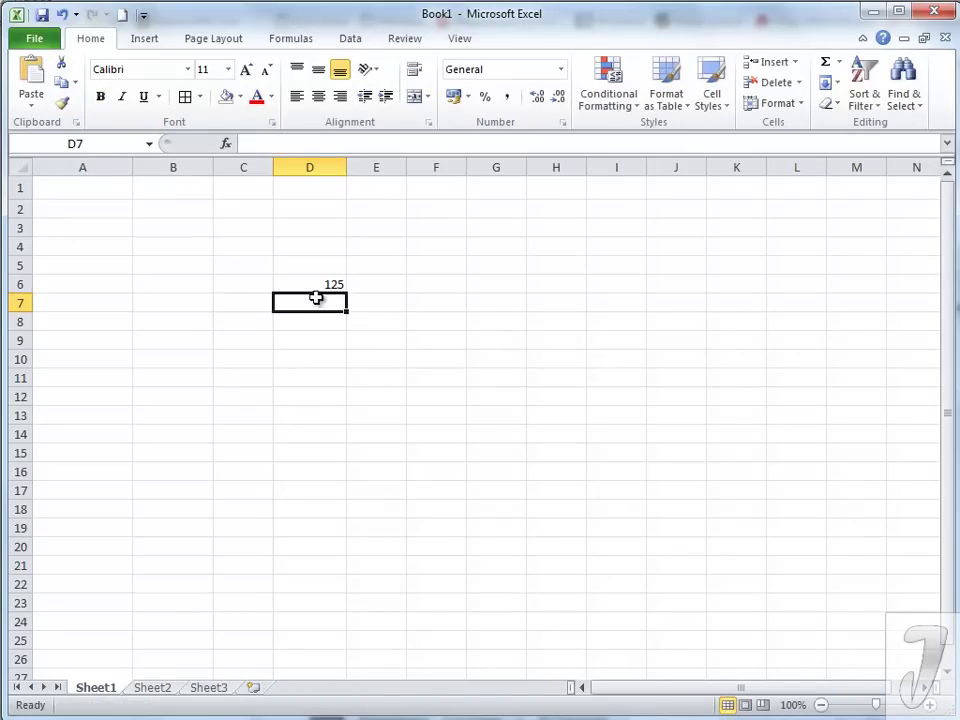
click(316, 285)
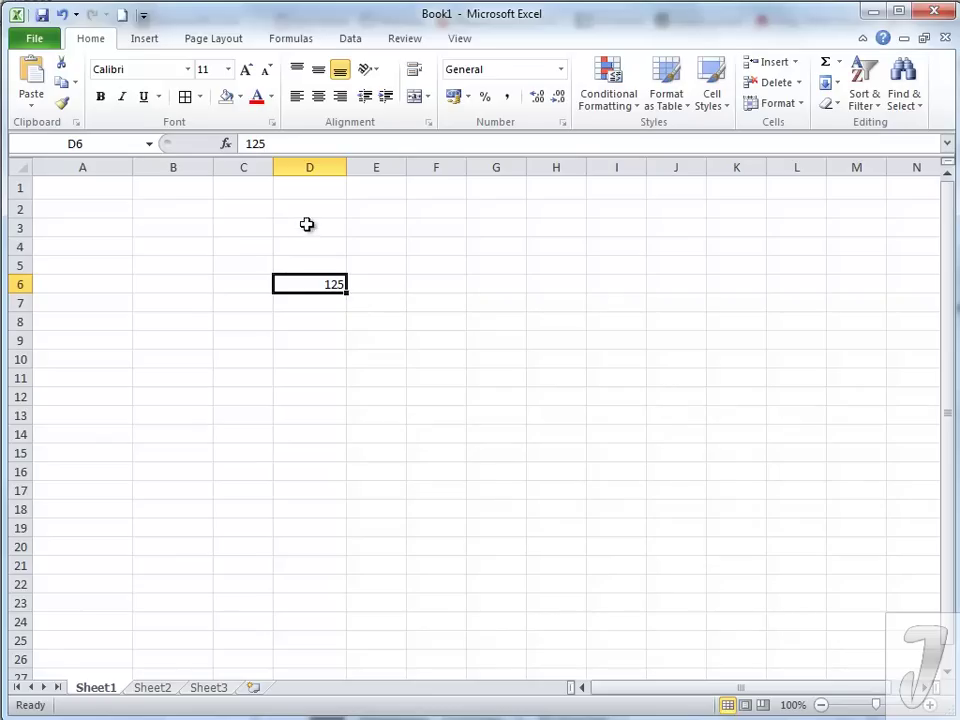
click(302, 322)
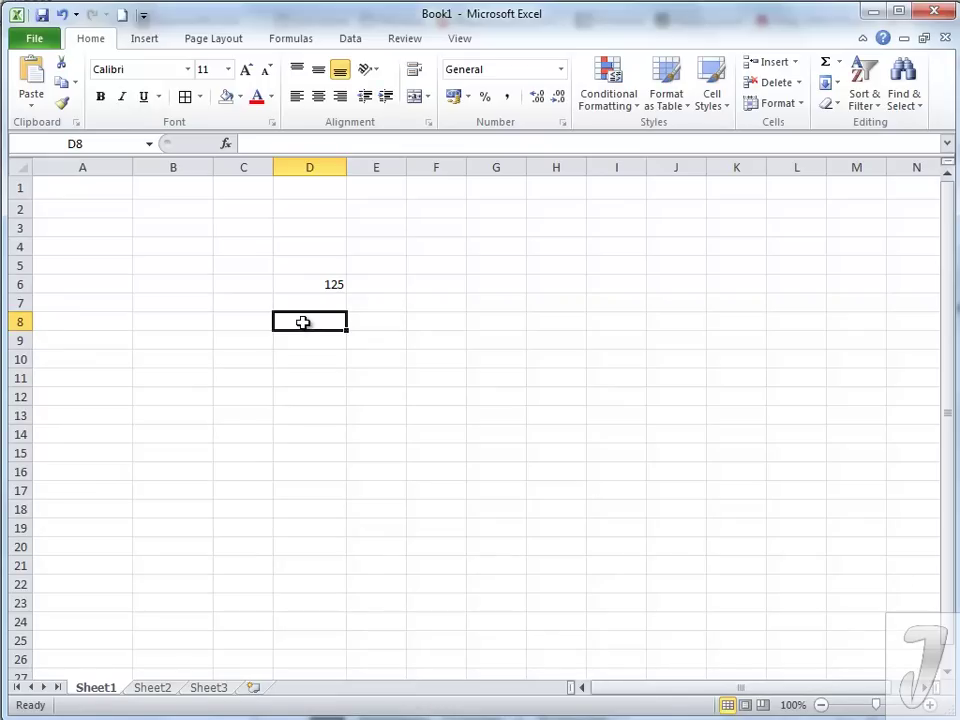
text(26,35)
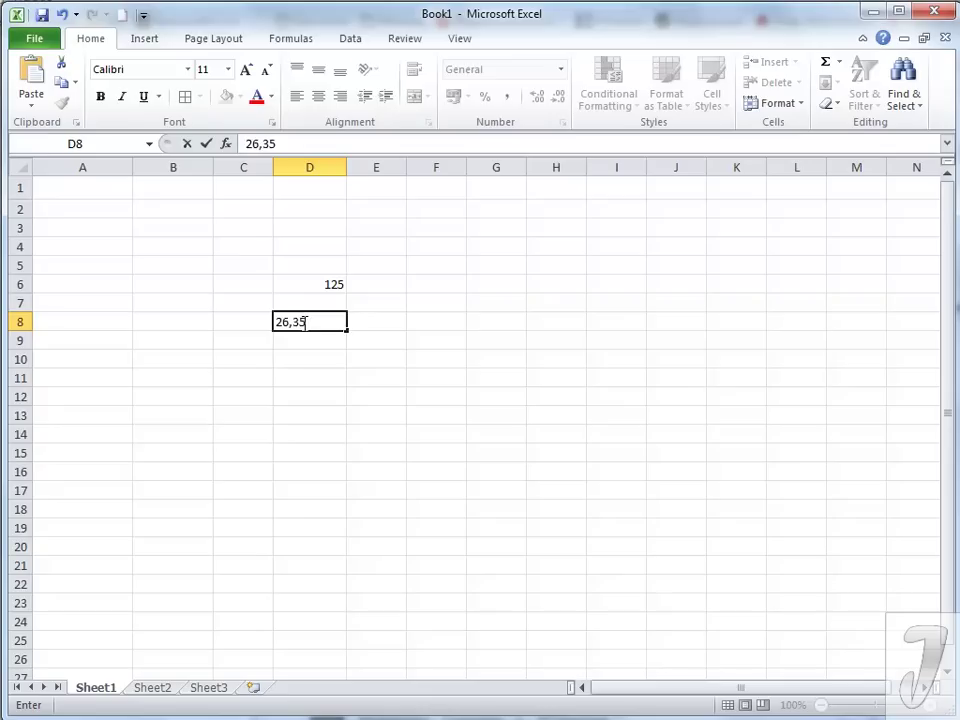
key(Return)
text(12,3)
key(Return)
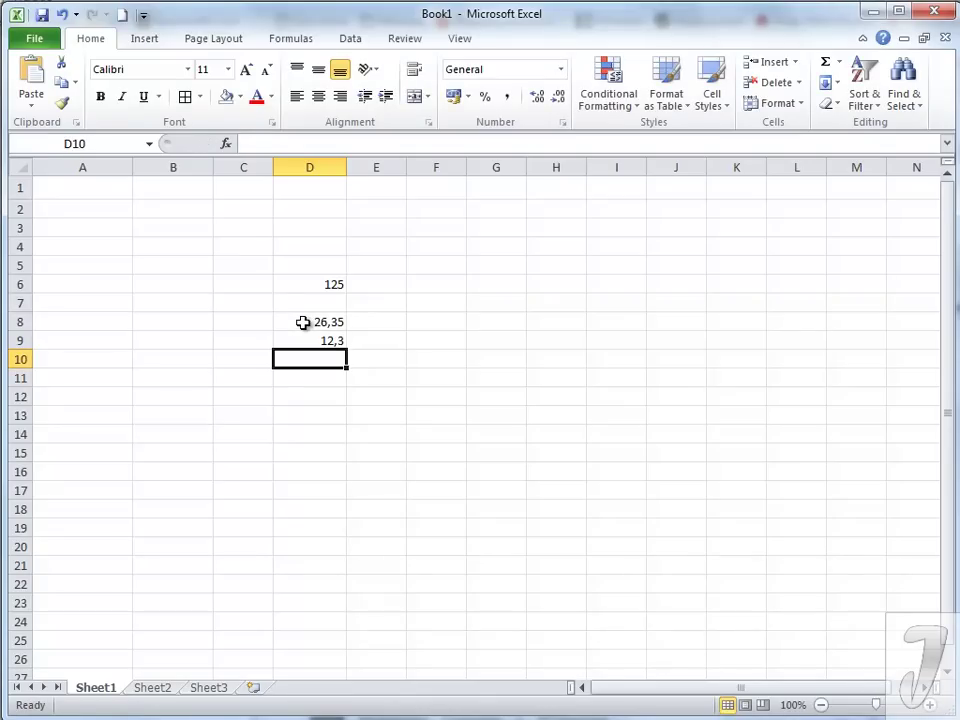
Enter the number 15,4586 in cell D10.
text(15)
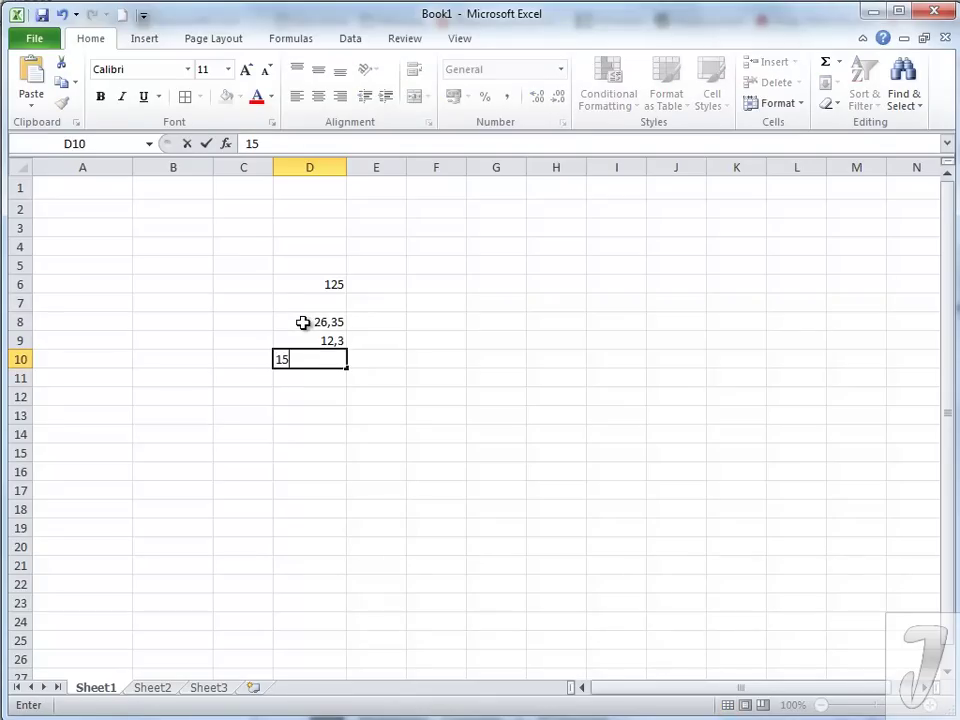
text(,4586)
key(Return)
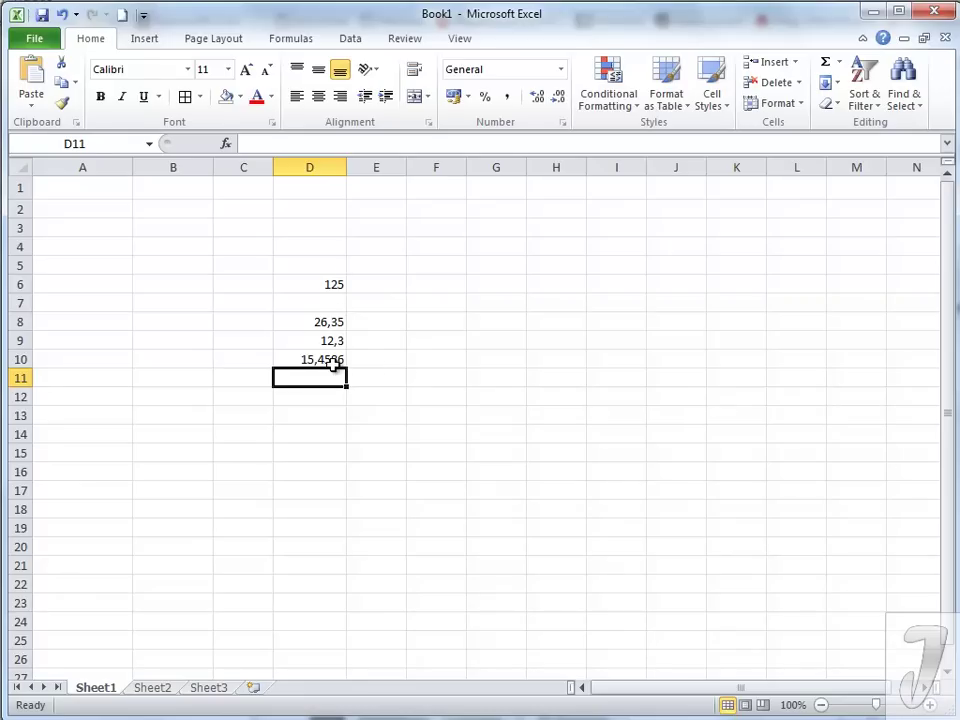
click(316, 393)
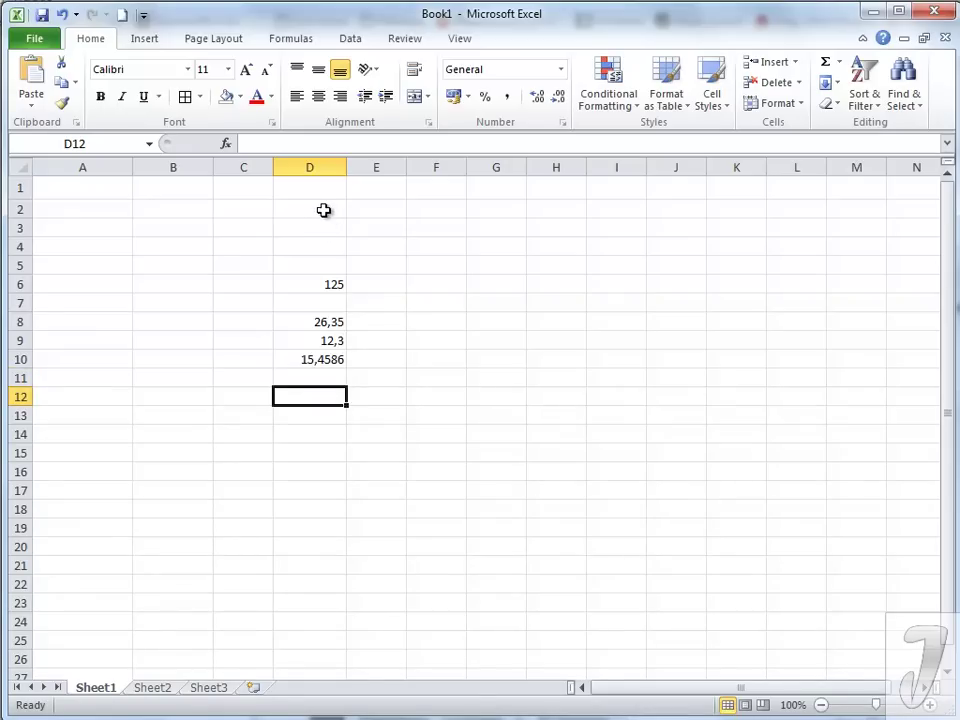
Apply the Comma Style number format to the whole of column D and check the stored value of cell D10.
click(320, 167)
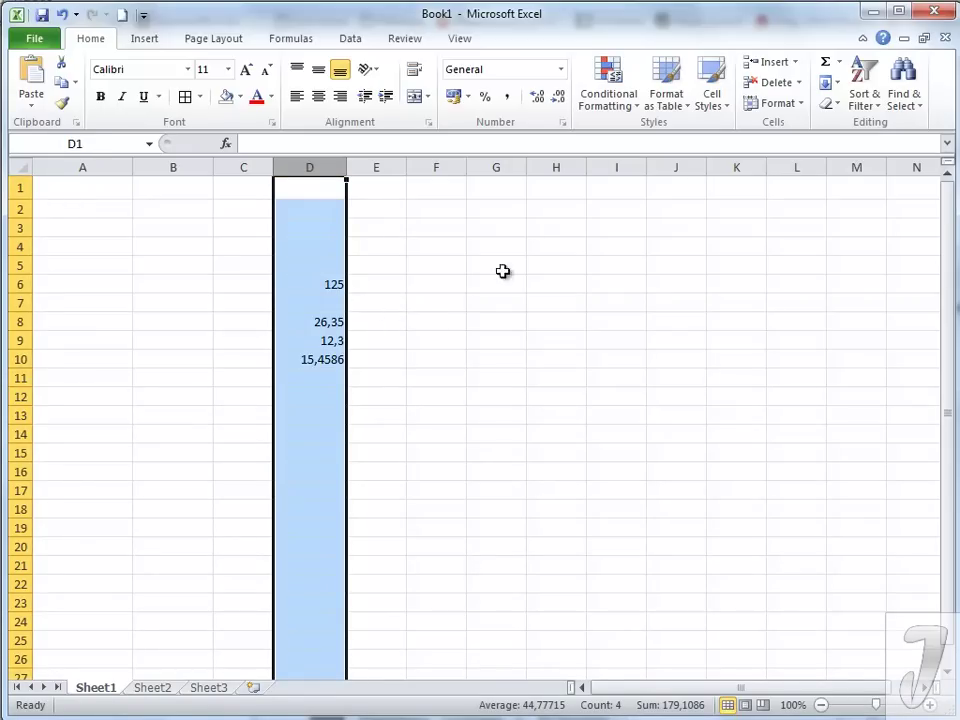
click(510, 100)
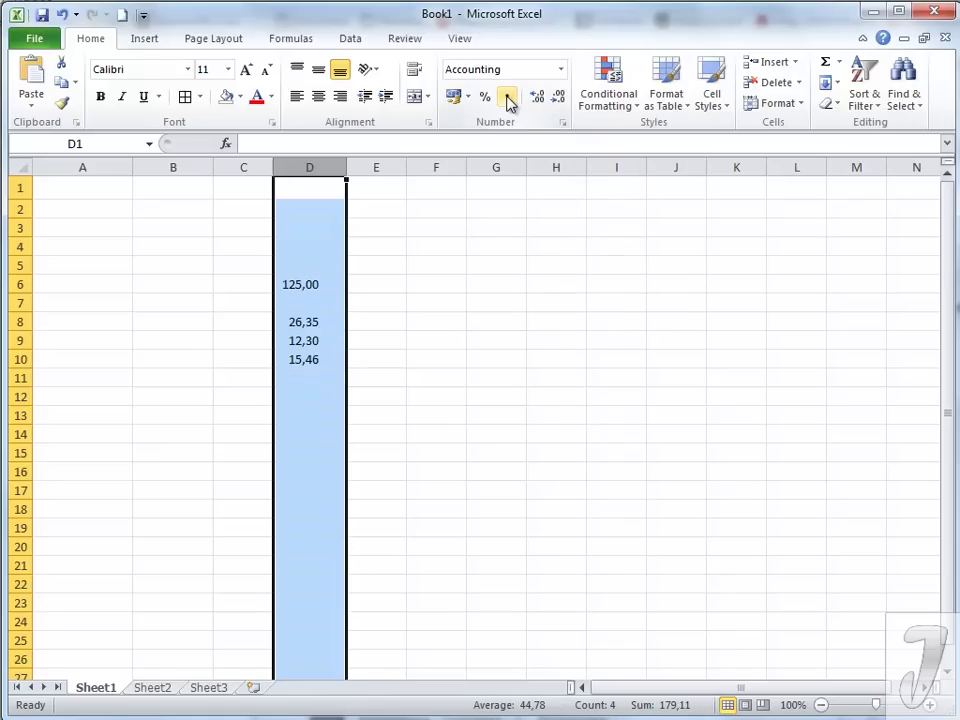
click(319, 414)
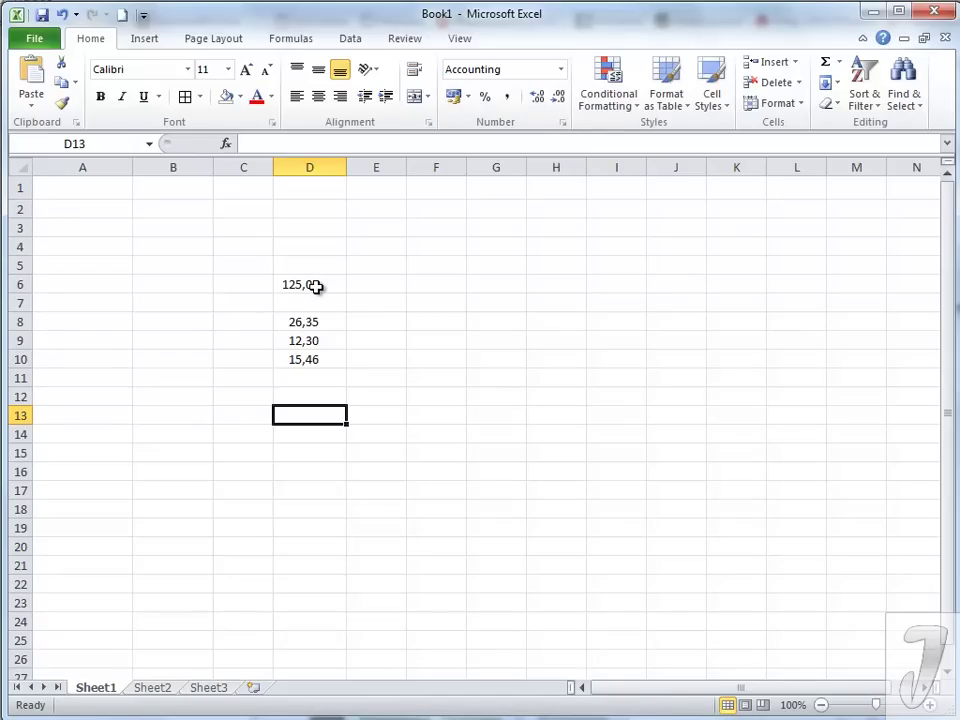
click(320, 360)
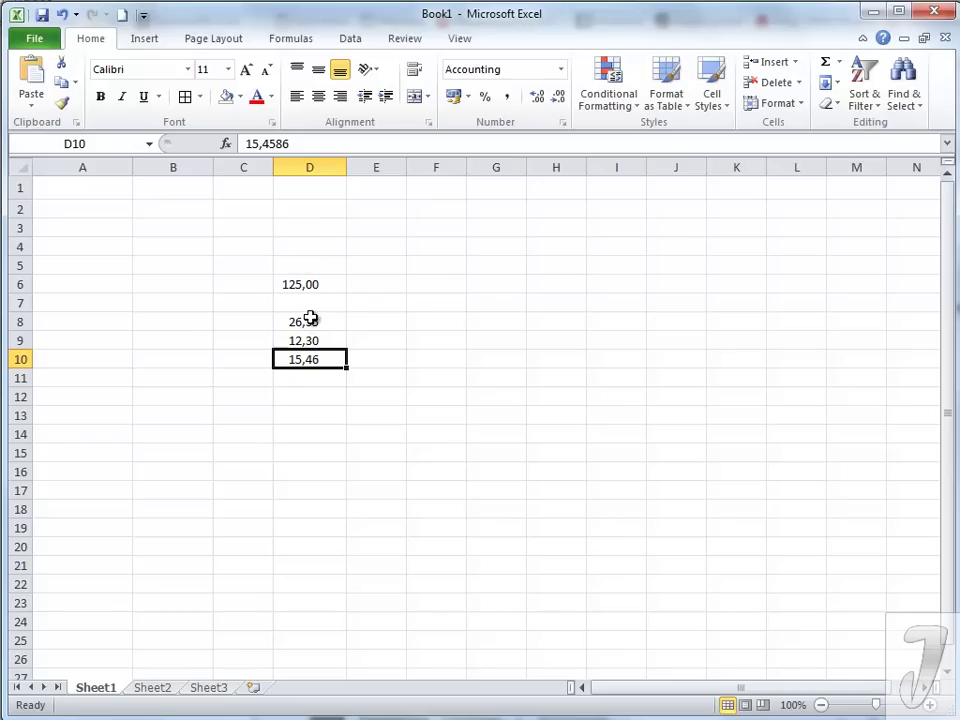
Reduce the numbers in column D to one decimal place and increase them to three decimal places.
click(325, 169)
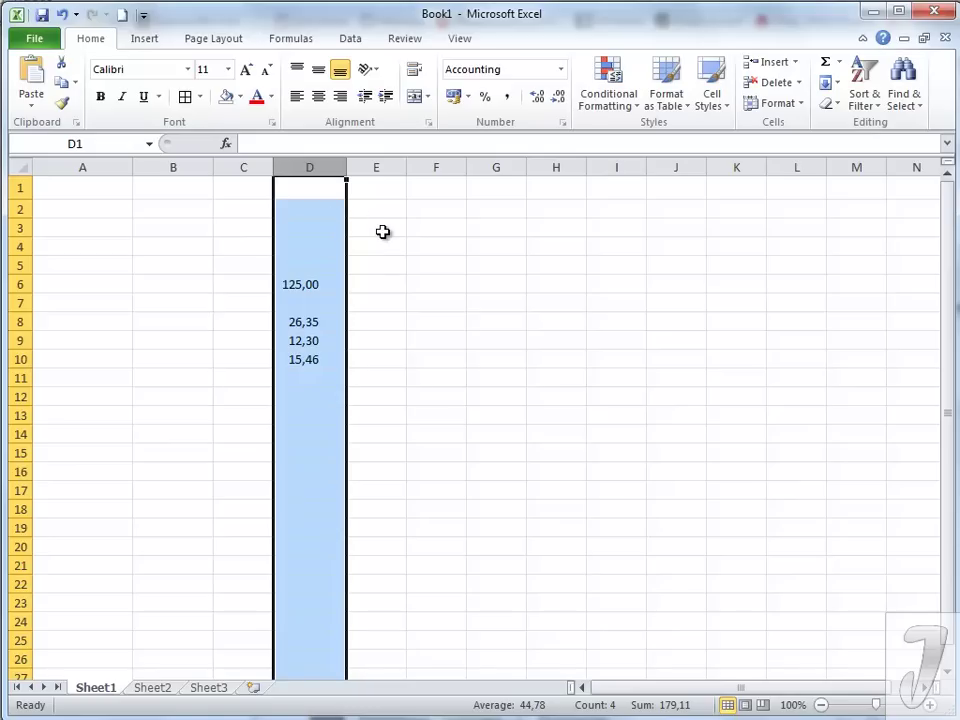
click(557, 100)
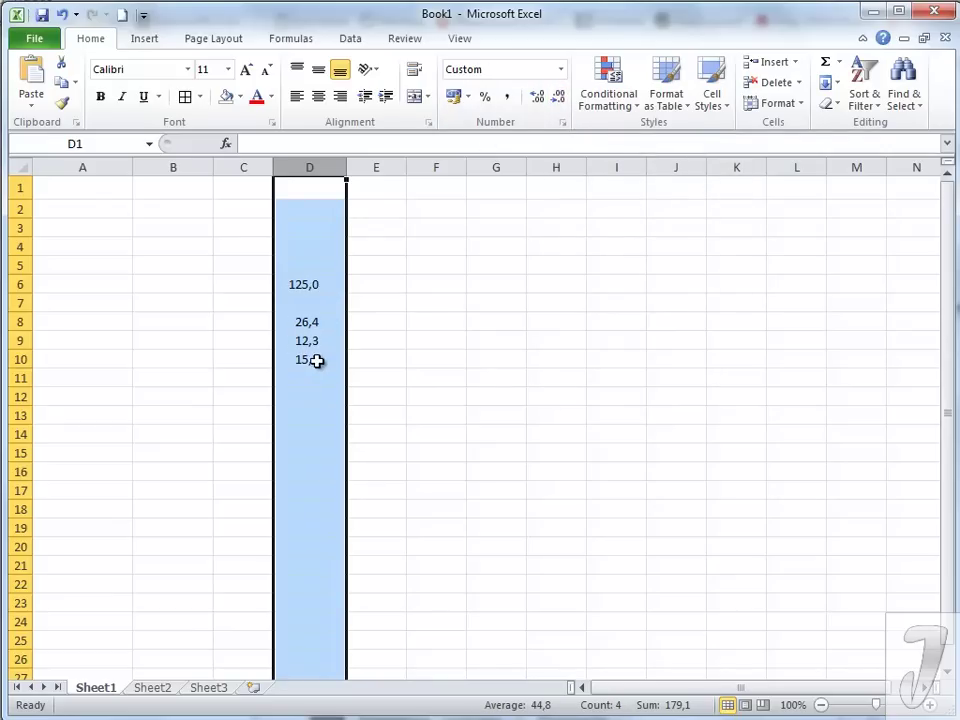
click(537, 101)
click(537, 101)
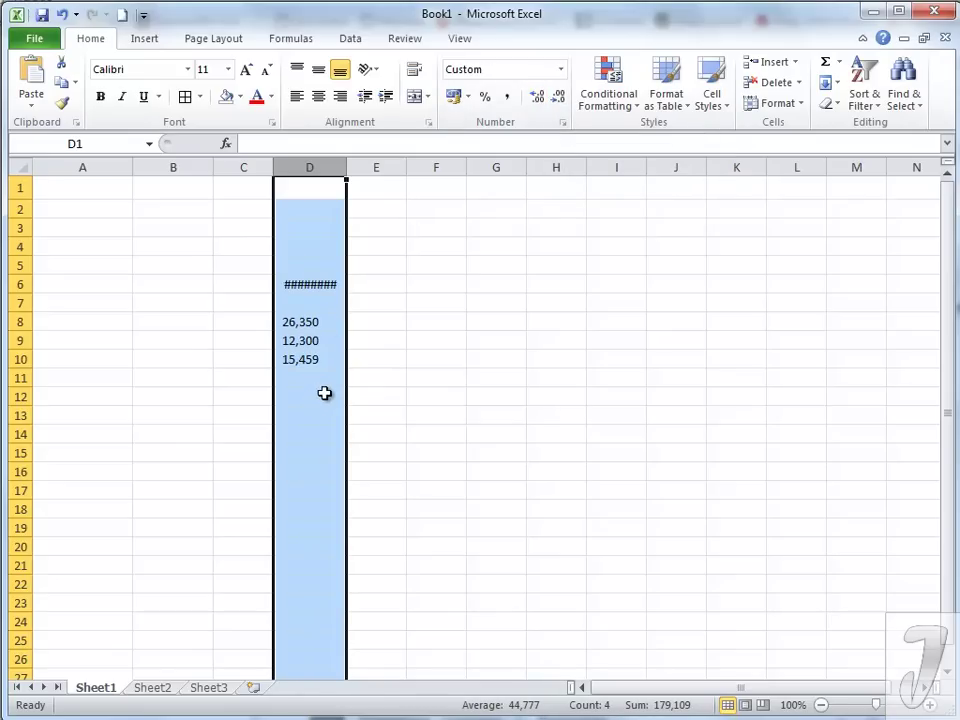
Widen column D slightly to fit the number in cell D6.
click(296, 284)
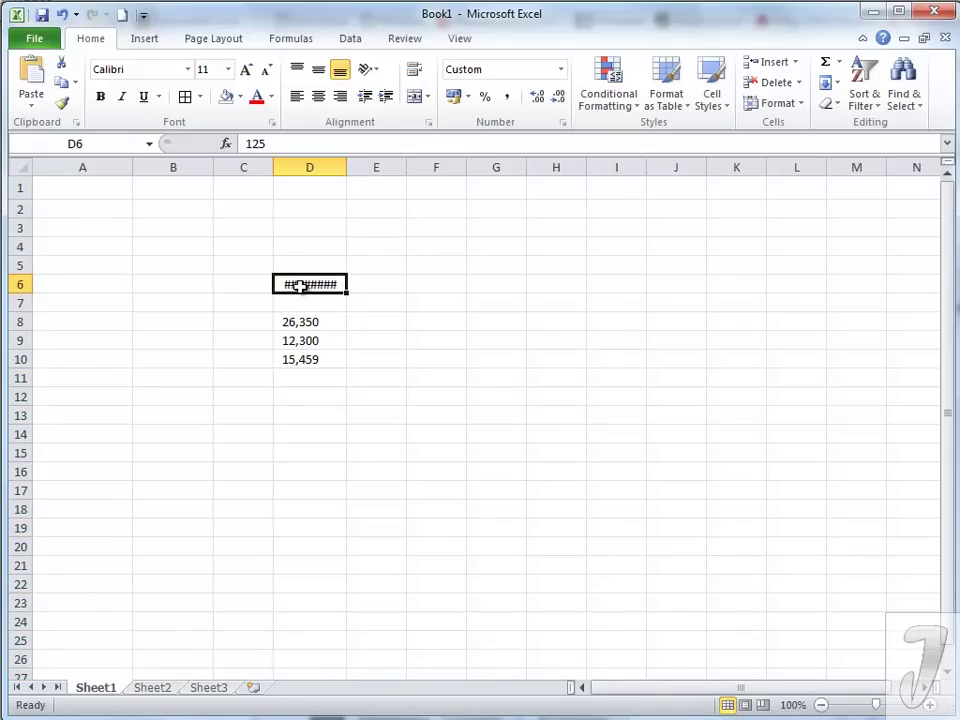
drag(348, 164, 359, 166)
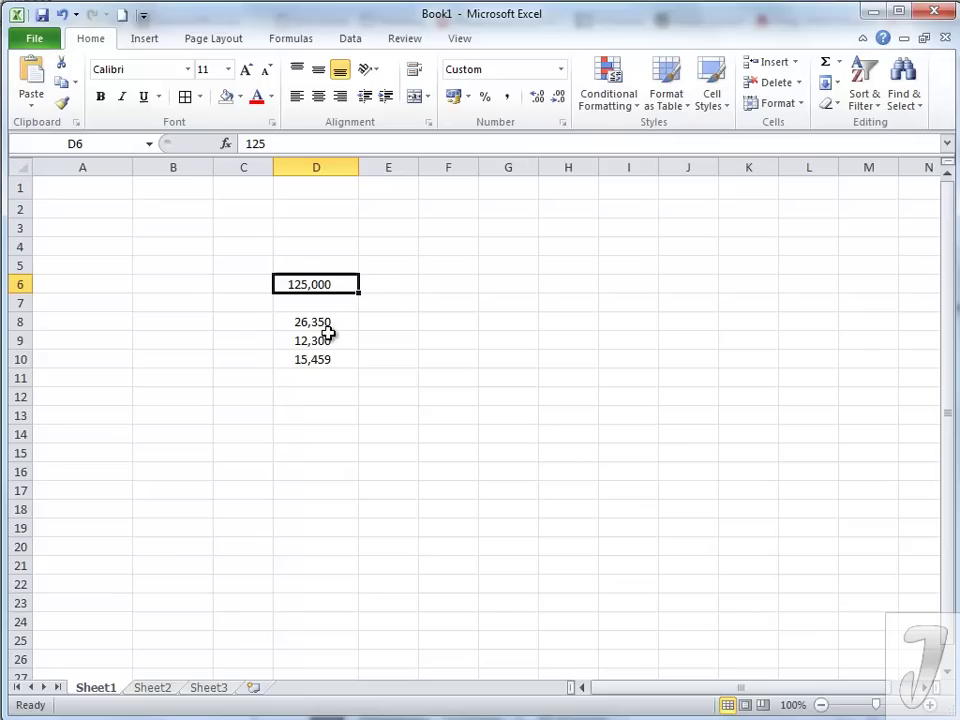
Apply the default accounting currency format (лв.) to the whole of column D.
click(316, 167)
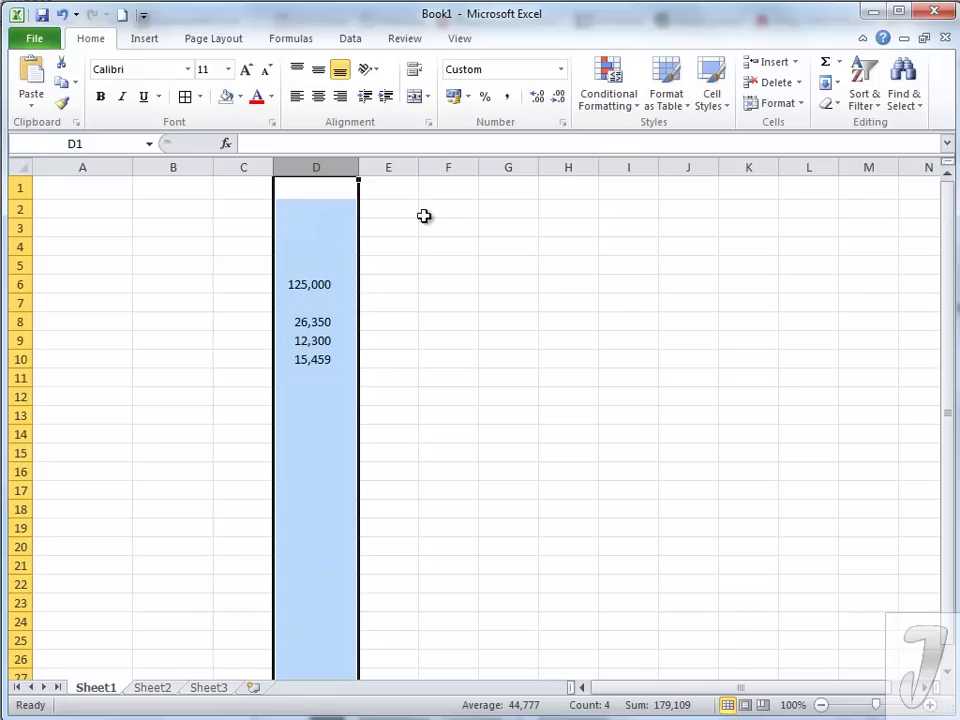
click(455, 97)
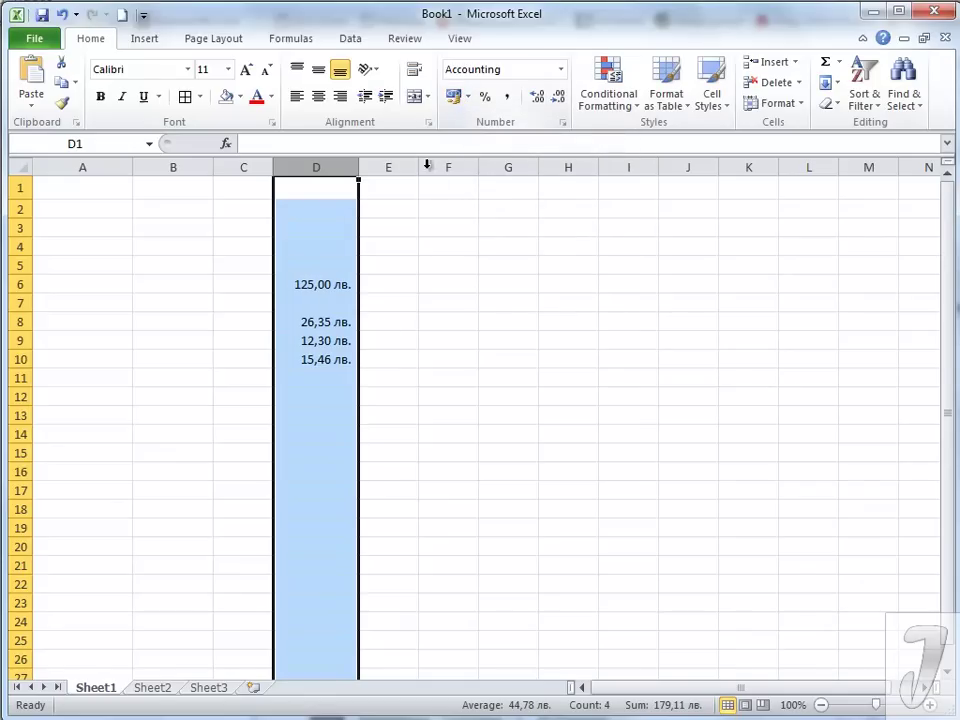
click(326, 476)
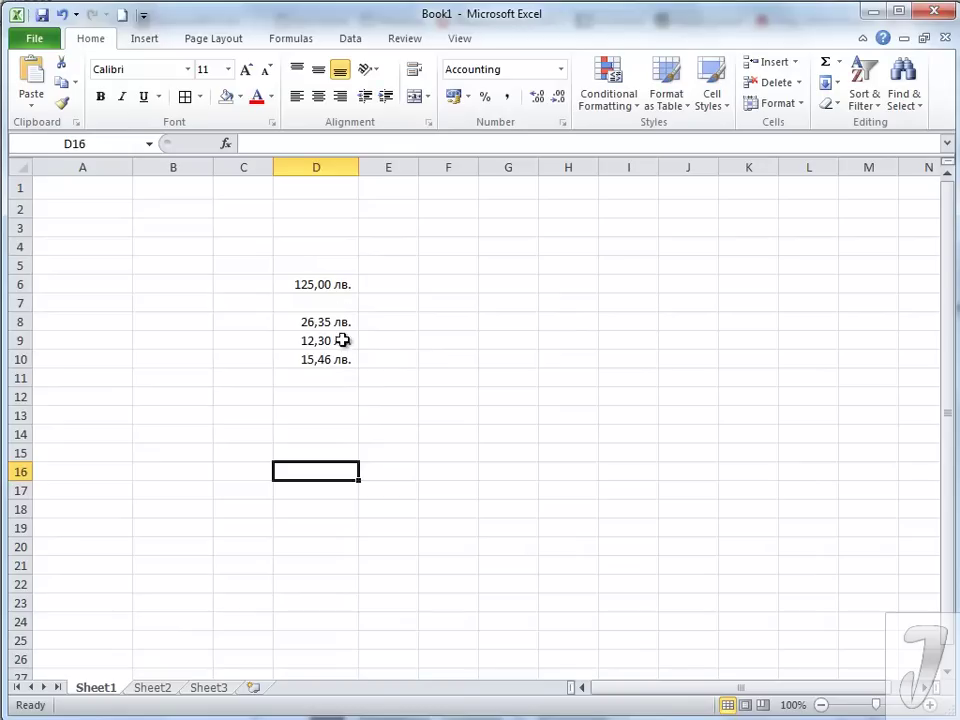
click(332, 168)
click(467, 97)
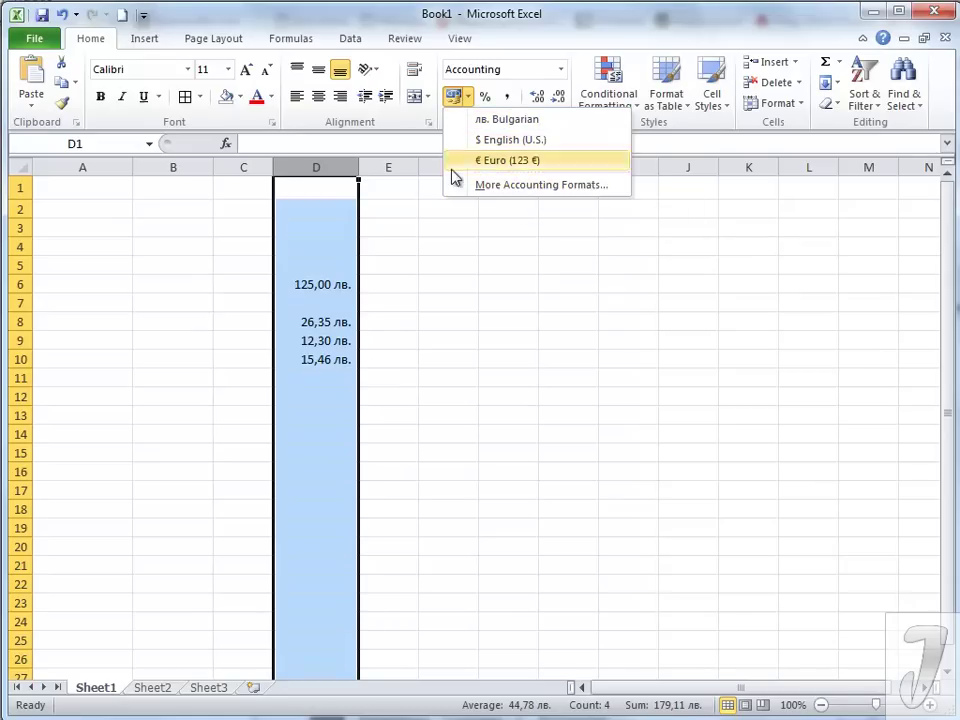
click(344, 192)
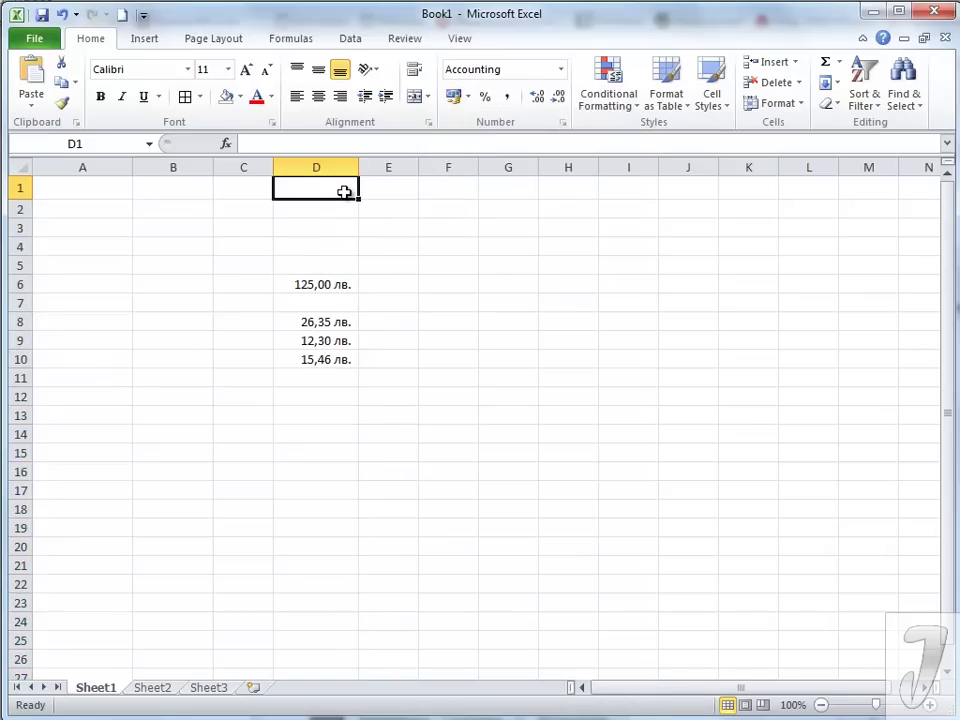